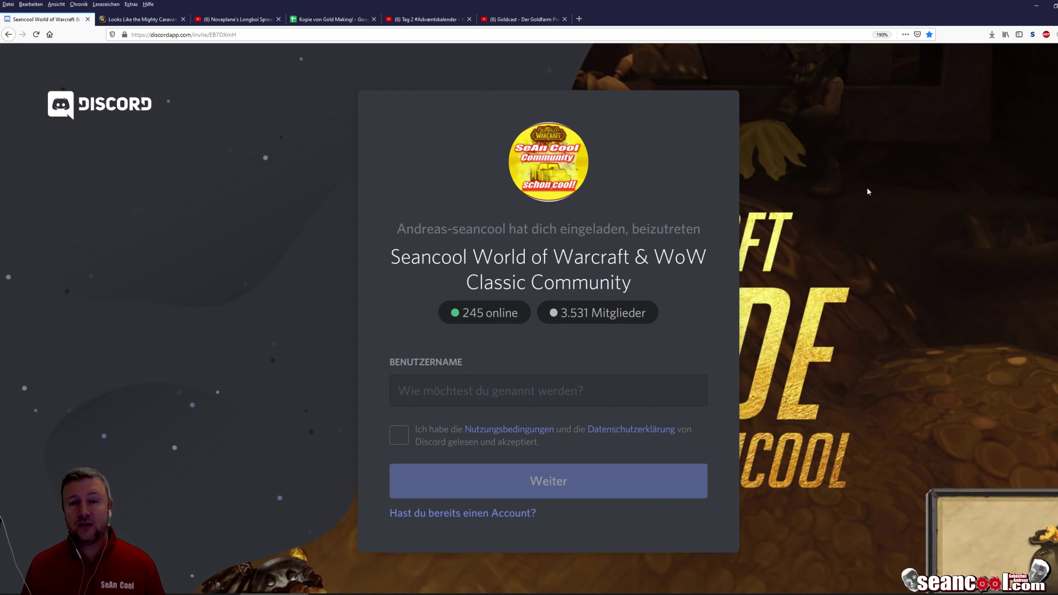
- Bring up the Goldcast Ep01 gold-farming podcast video on YouTube, first of the 11-entry playlist
click(526, 21)
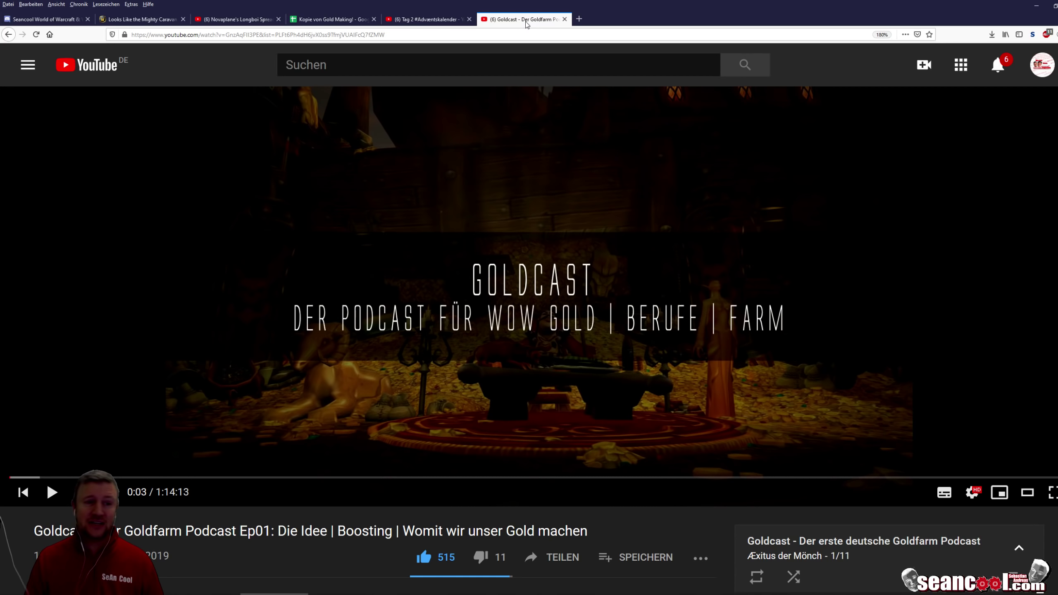
- Show the forum thread 'Looks Like the Mighty Caravan Brutosaur might Be Unobtainable In 9.0.1'
click(144, 23)
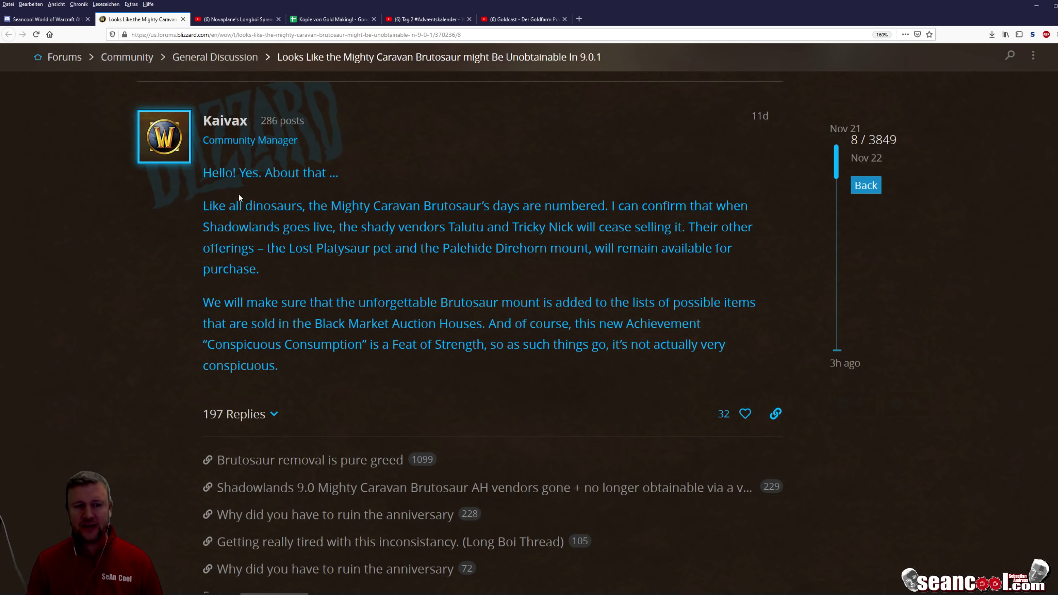
drag(205, 206, 714, 197)
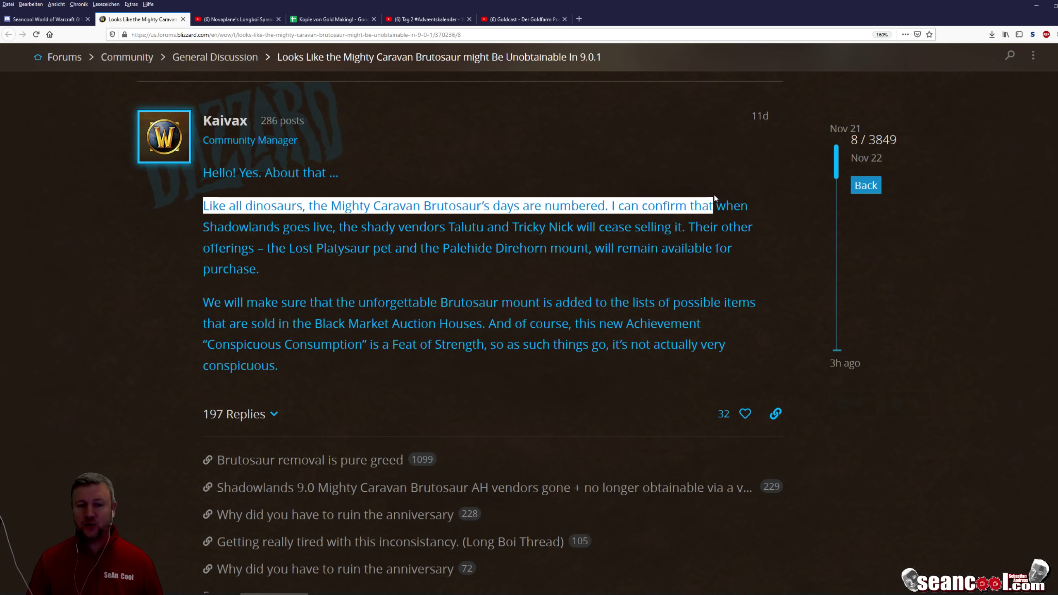
drag(389, 302, 773, 313)
click(599, 302)
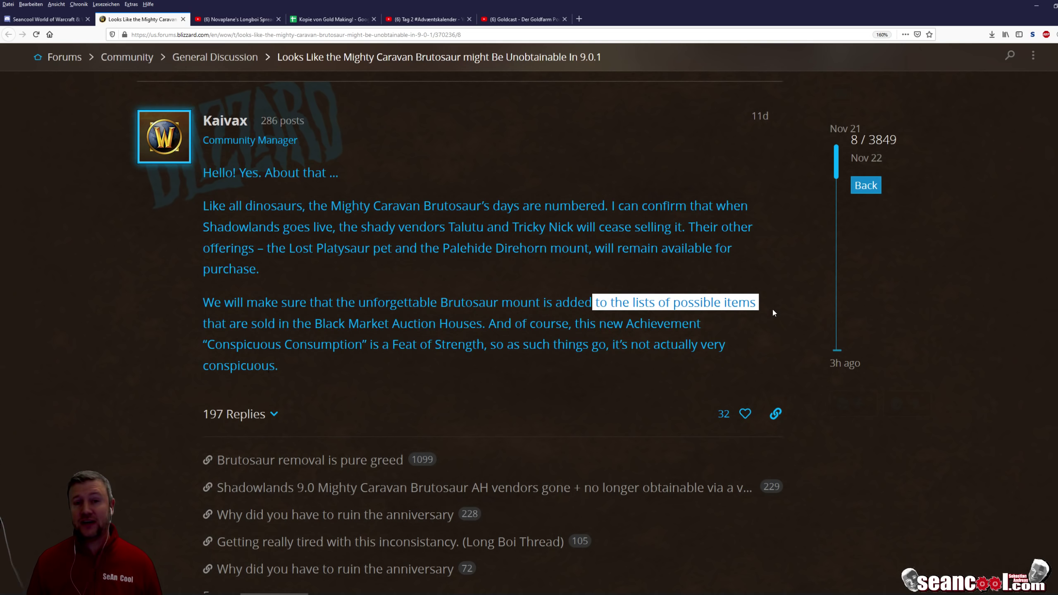
click(772, 307)
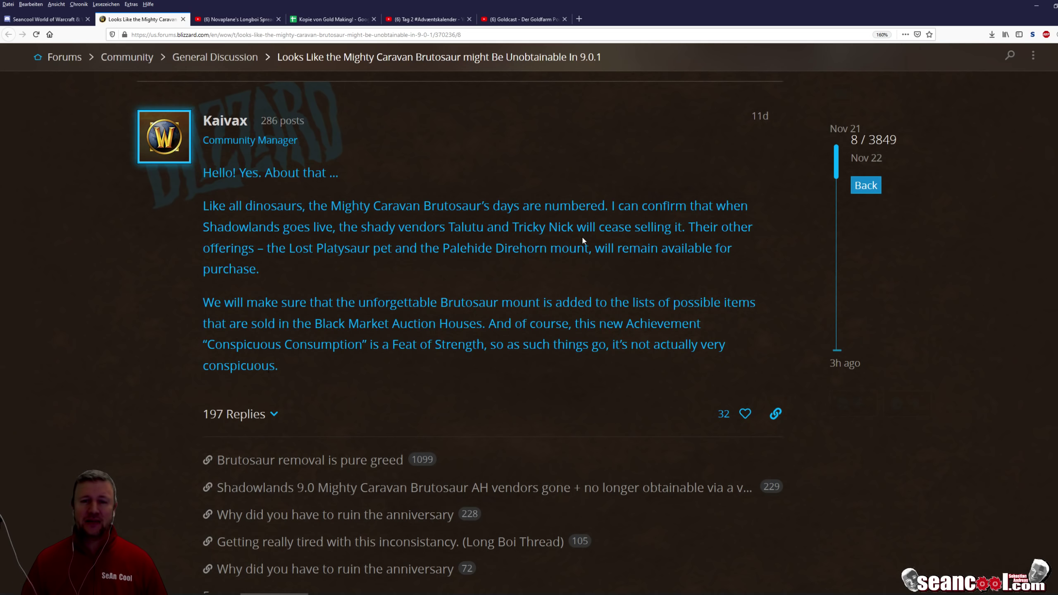
- Look over the empty Kopie von Gold Making! copy zoomed in, then bring up Novaplane's Longboi Spreadsheet video
click(340, 19)
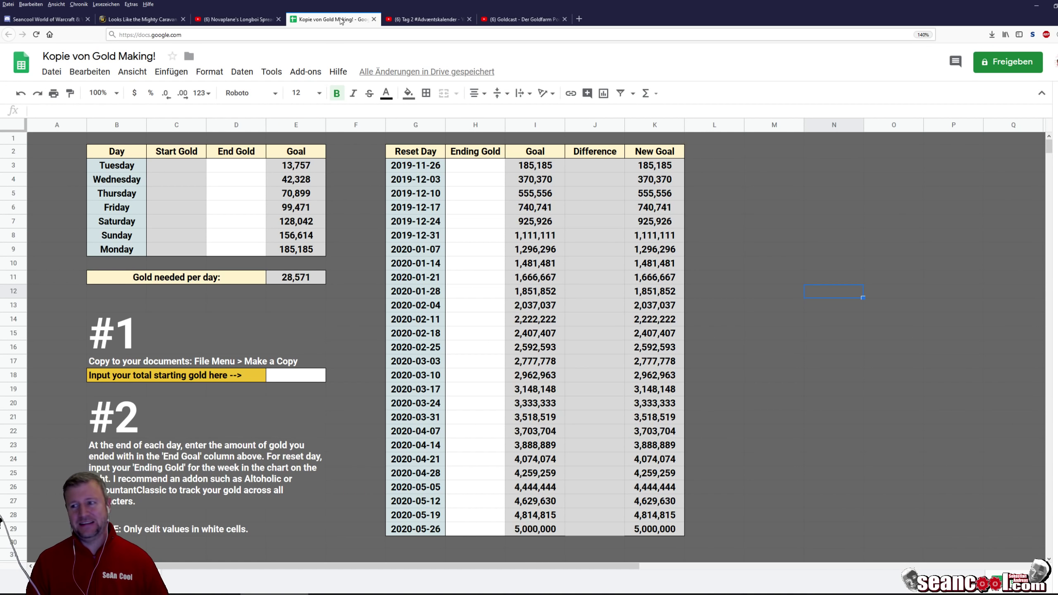
key(ctrl+plus)
key(ctrl+plus)
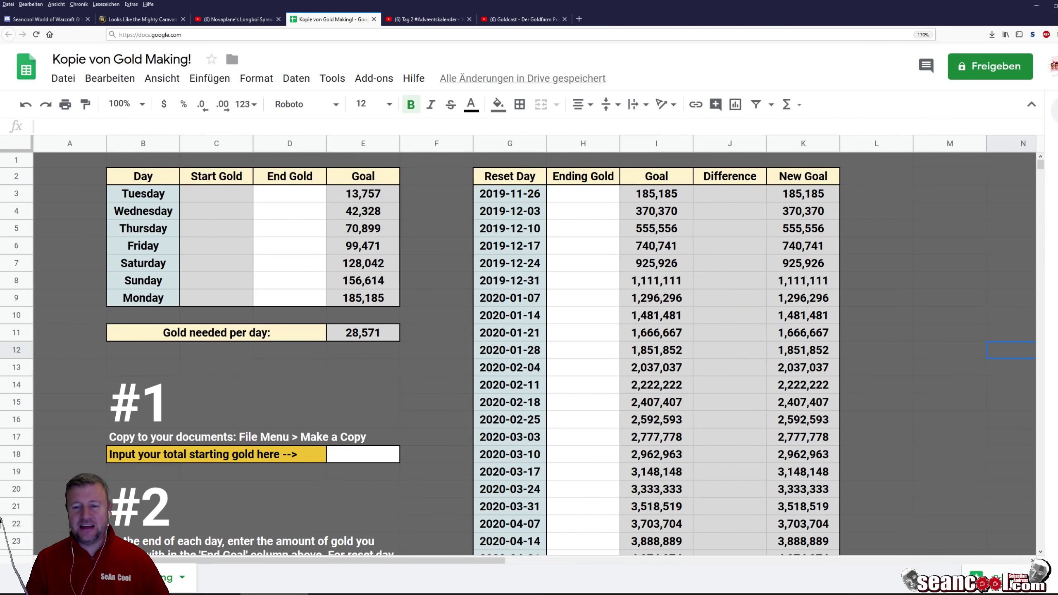
scroll(1003, 270, down, 1)
scroll(1003, 270, up, 1)
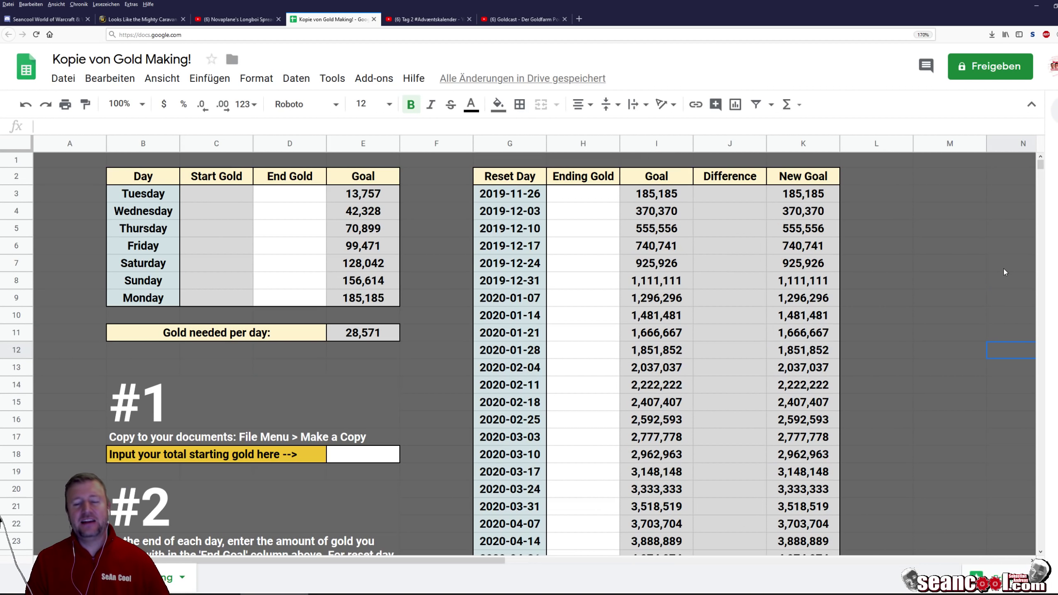
key(ctrl+minus)
key(ctrl+minus)
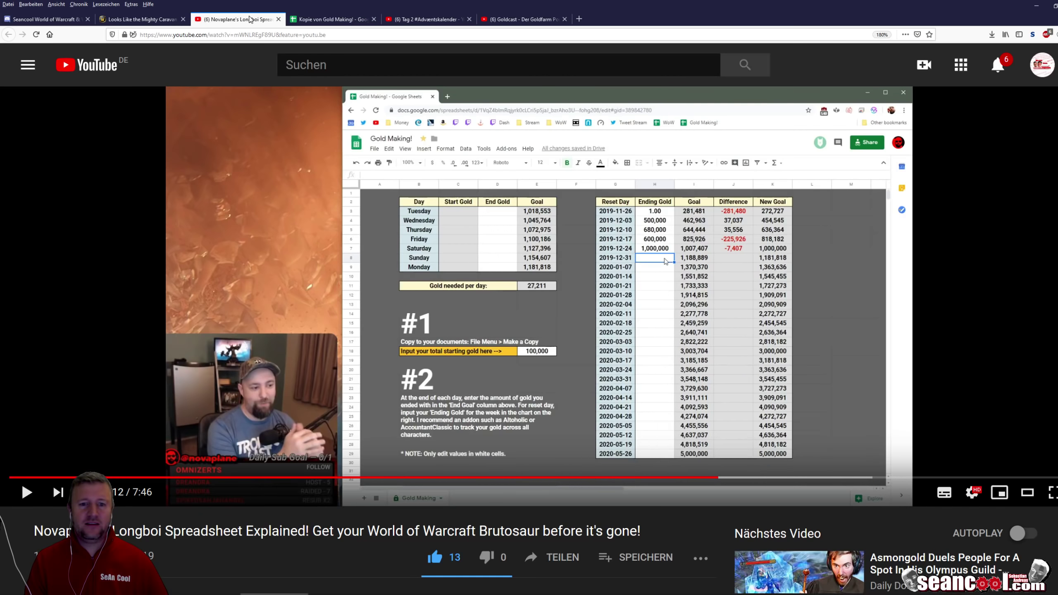
click(250, 19)
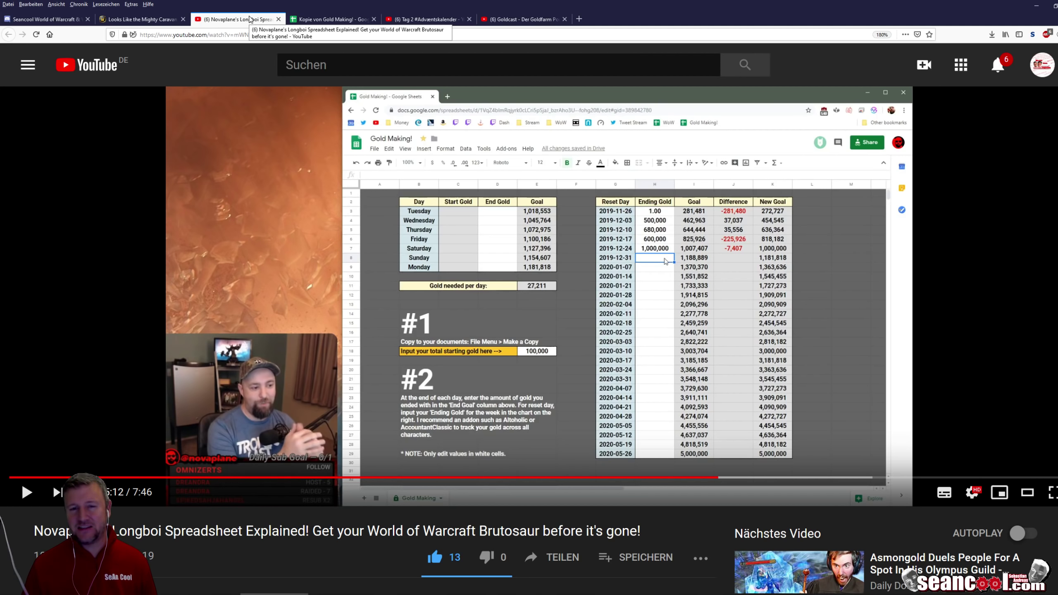
- Return to the Kopie von Gold Making! sheet, whose goals reach 5,000,000 by 2020-05-26
click(325, 21)
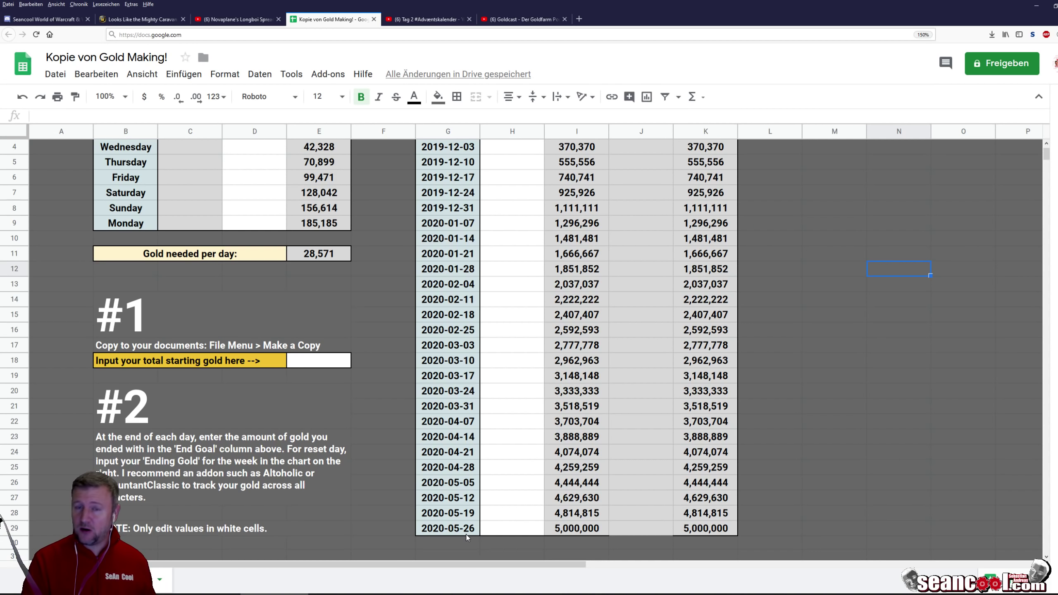
- Enter 100,000 as the total starting gold in cell E18
scroll(374, 287, up, 1)
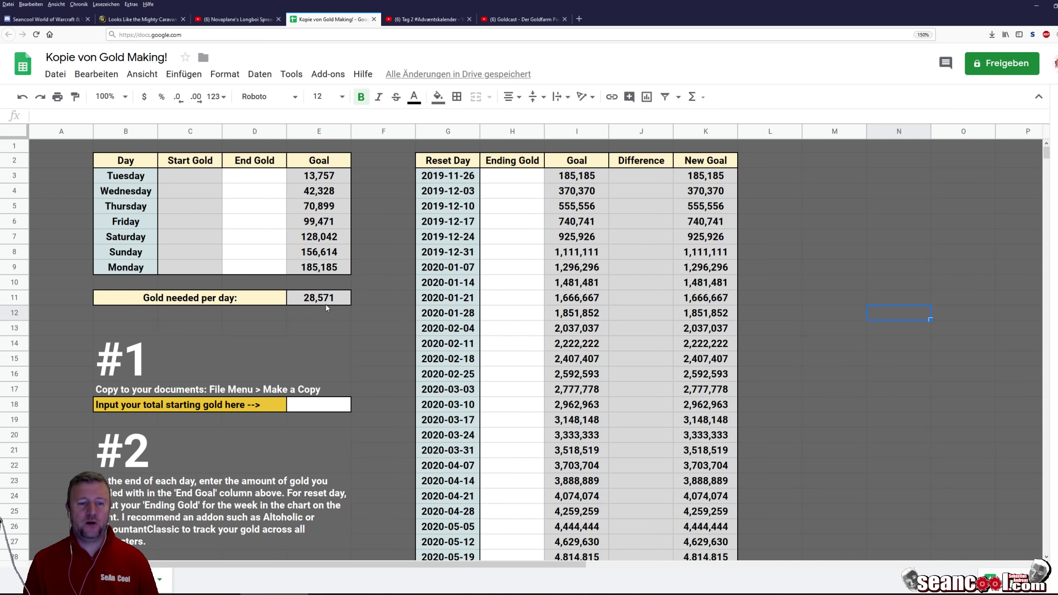
click(308, 405)
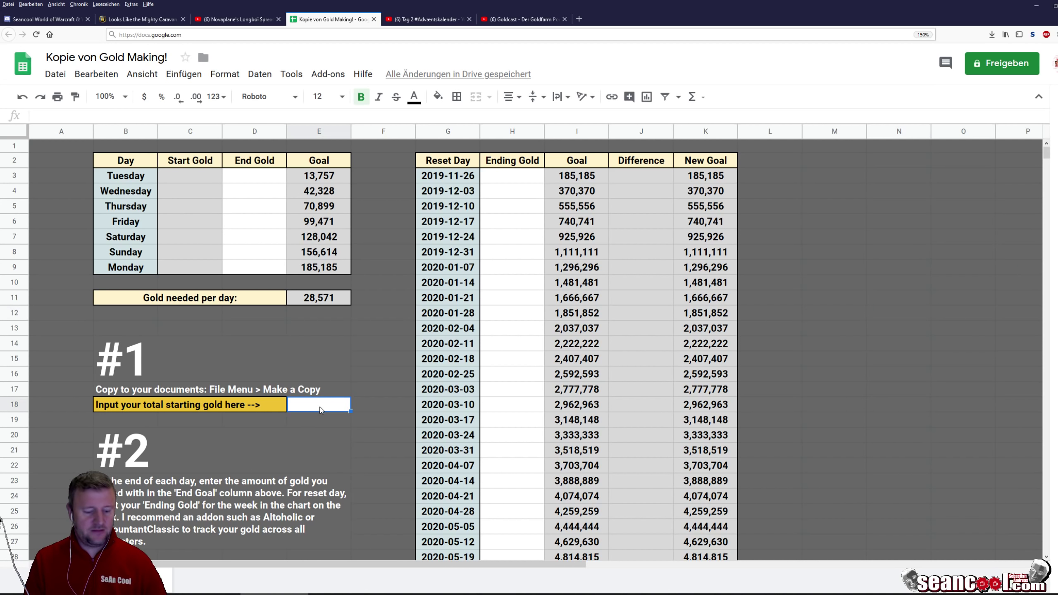
text(100000)
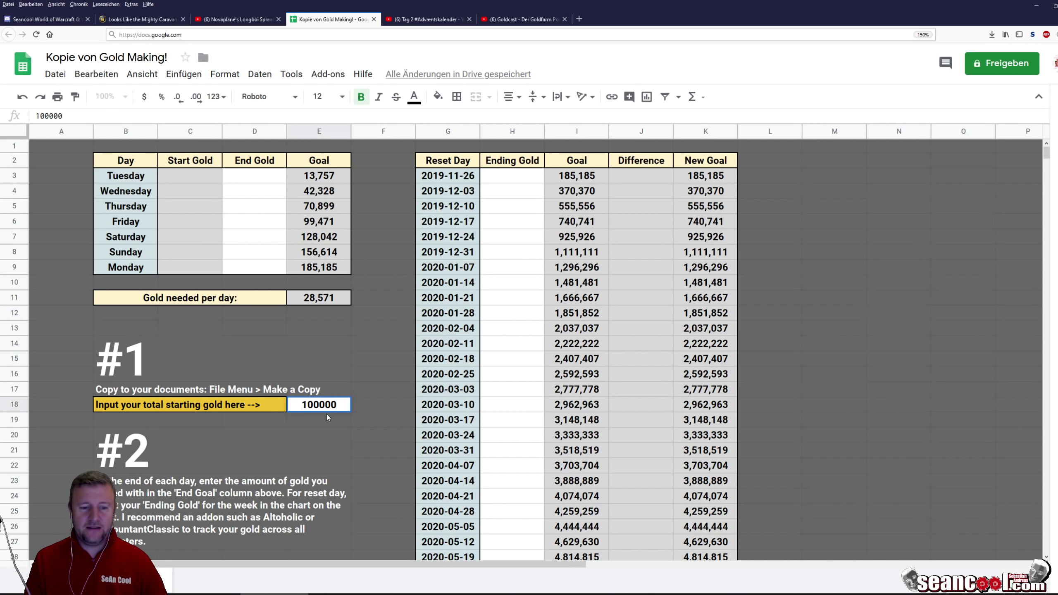
key(Return)
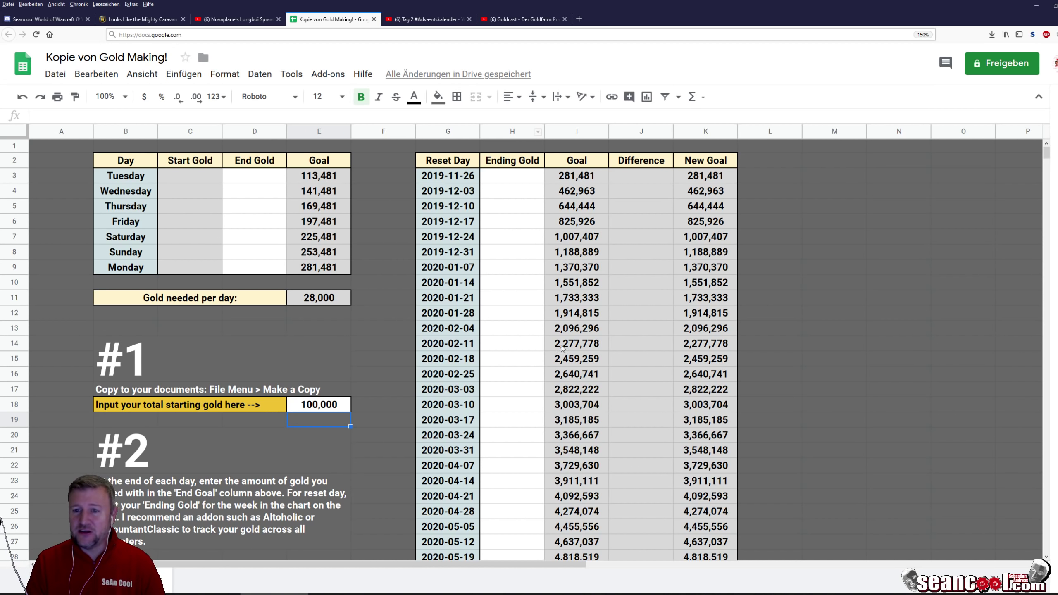
- Check the recalculated daily End Gold cells D3–D5, ending back on Tuesday's
click(275, 180)
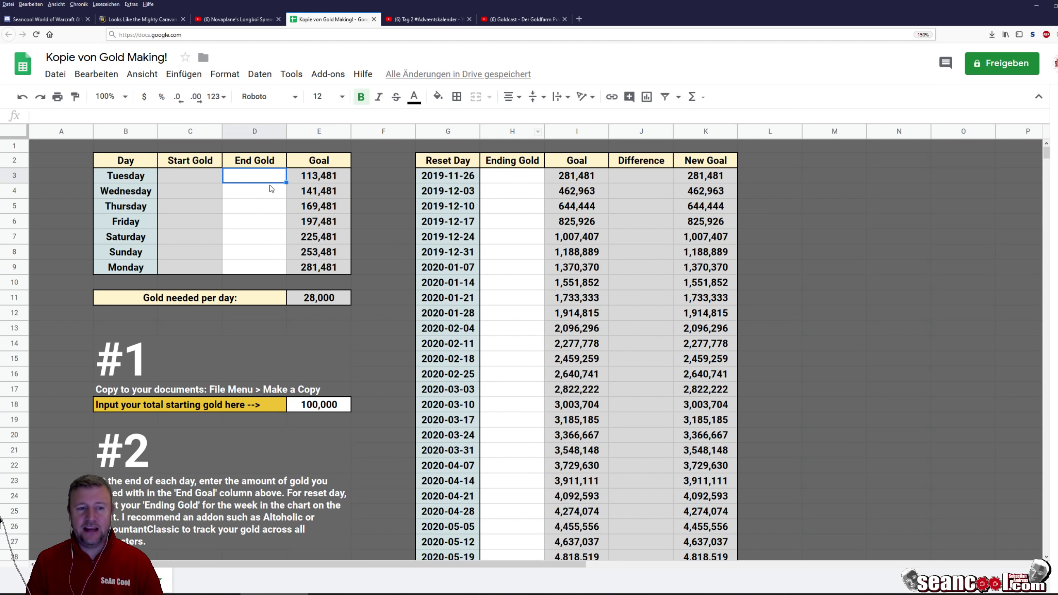
click(276, 195)
click(271, 213)
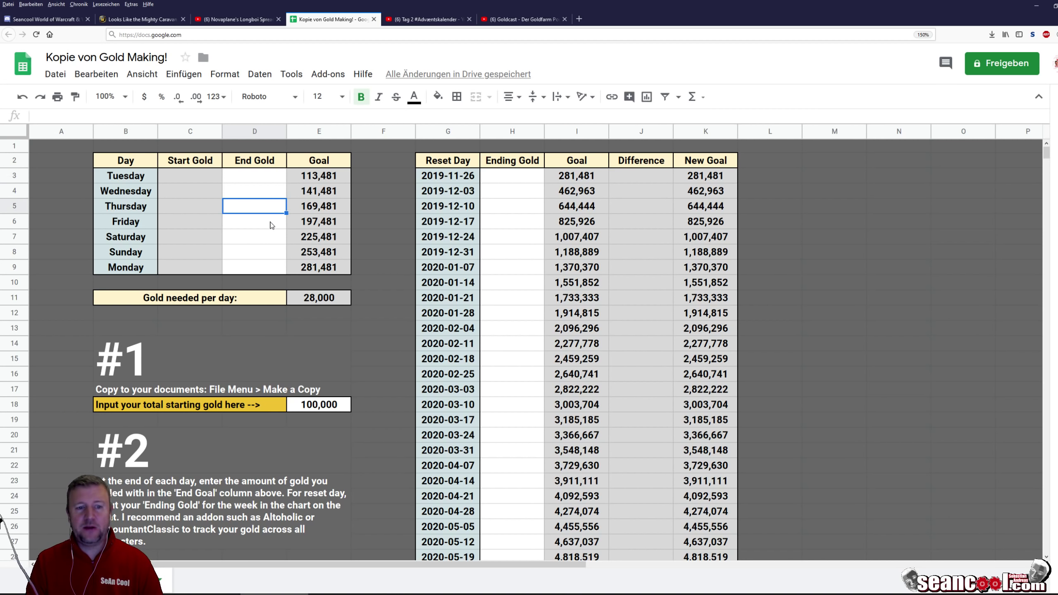
click(276, 176)
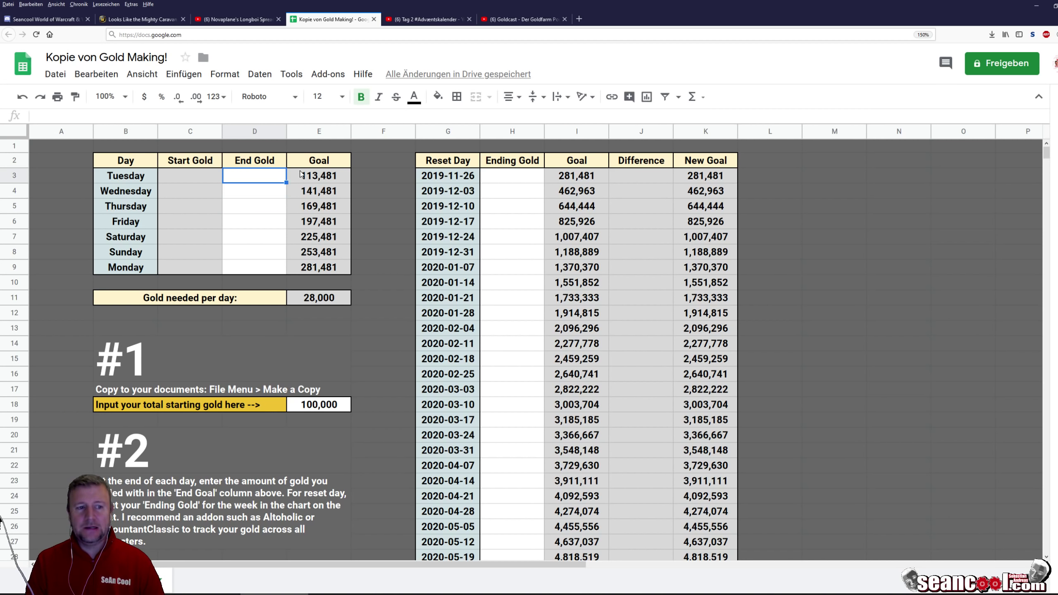
- Enter ending gold 120,000 for 2019-11-26 in H3 and 200,000 for 2019-12-03 in H4
click(514, 183)
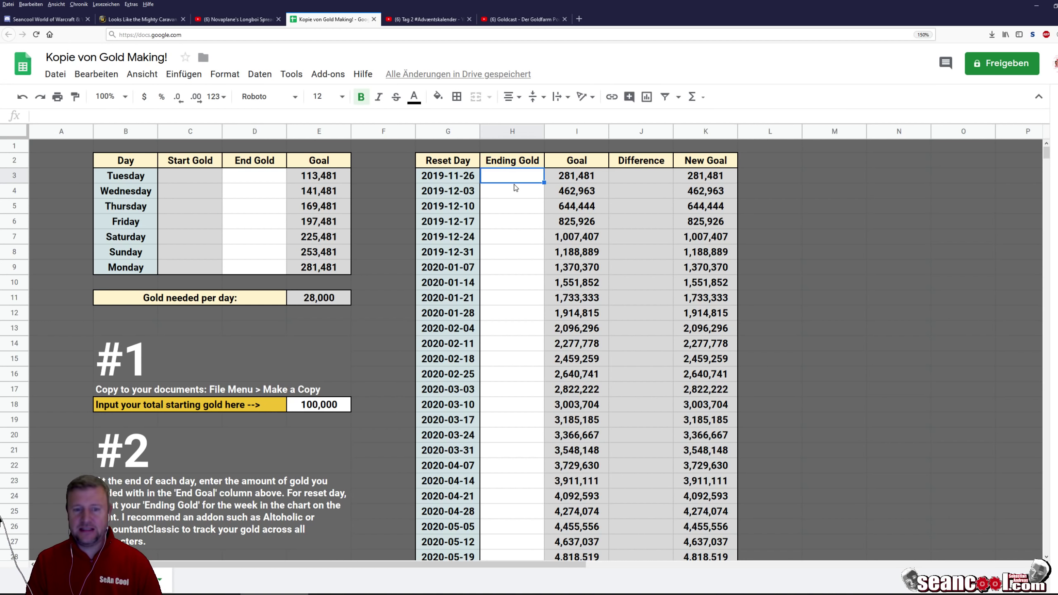
text(120,0)
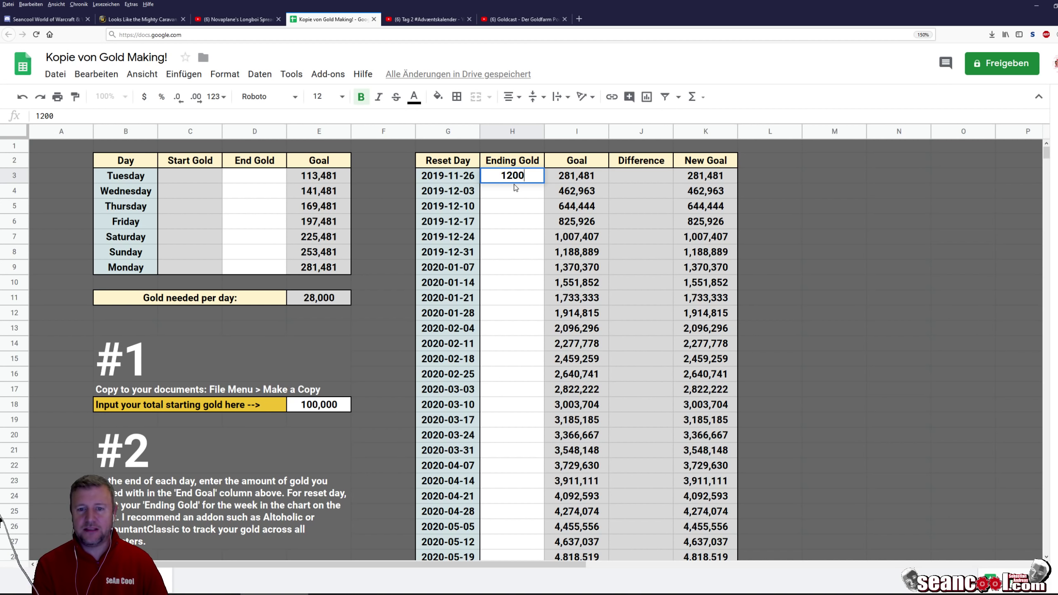
text(00)
key(Return)
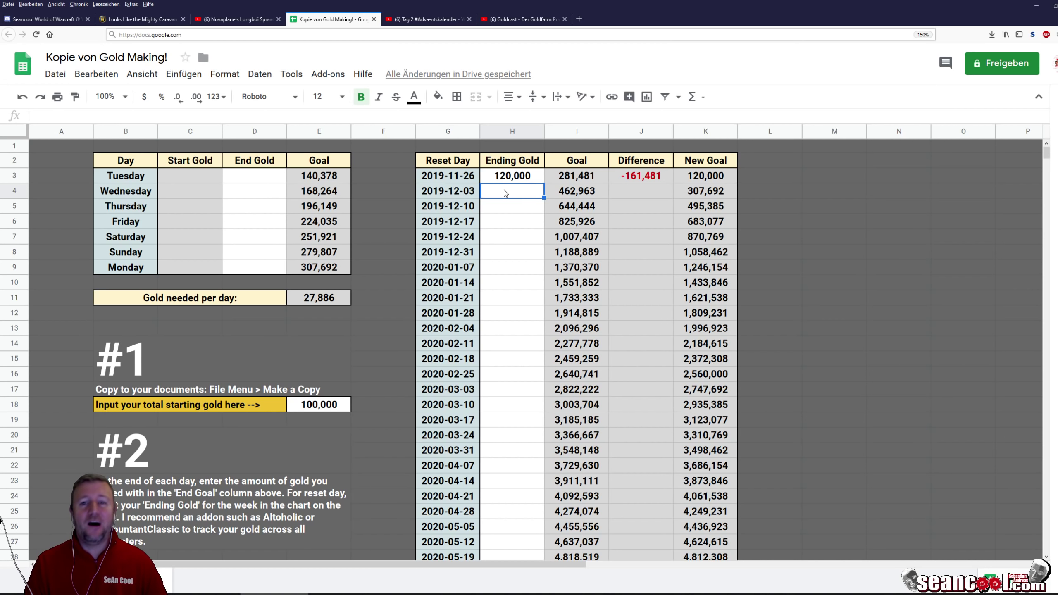
text(200000)
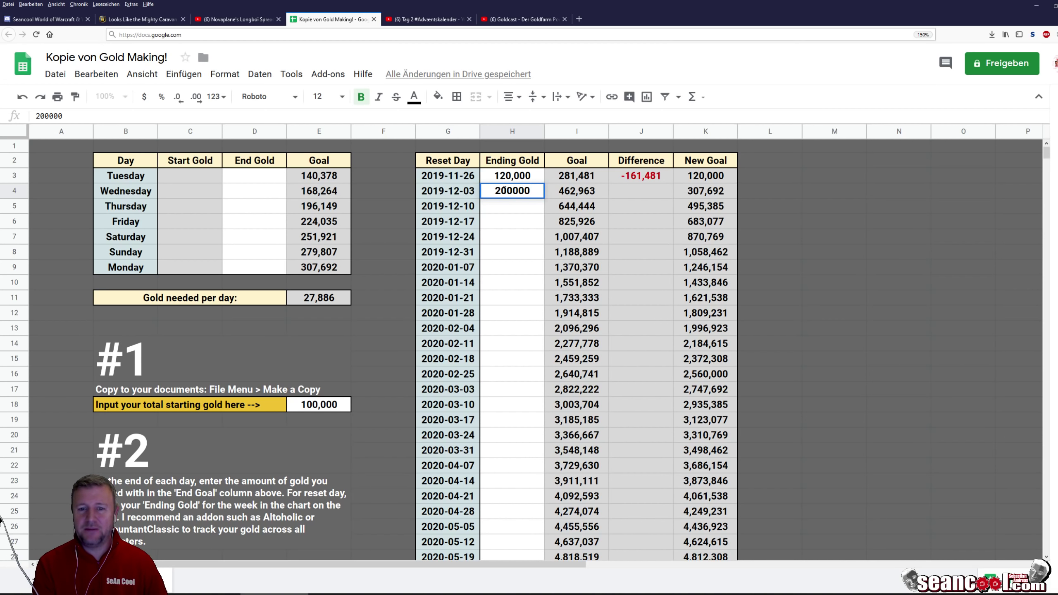
key(Return)
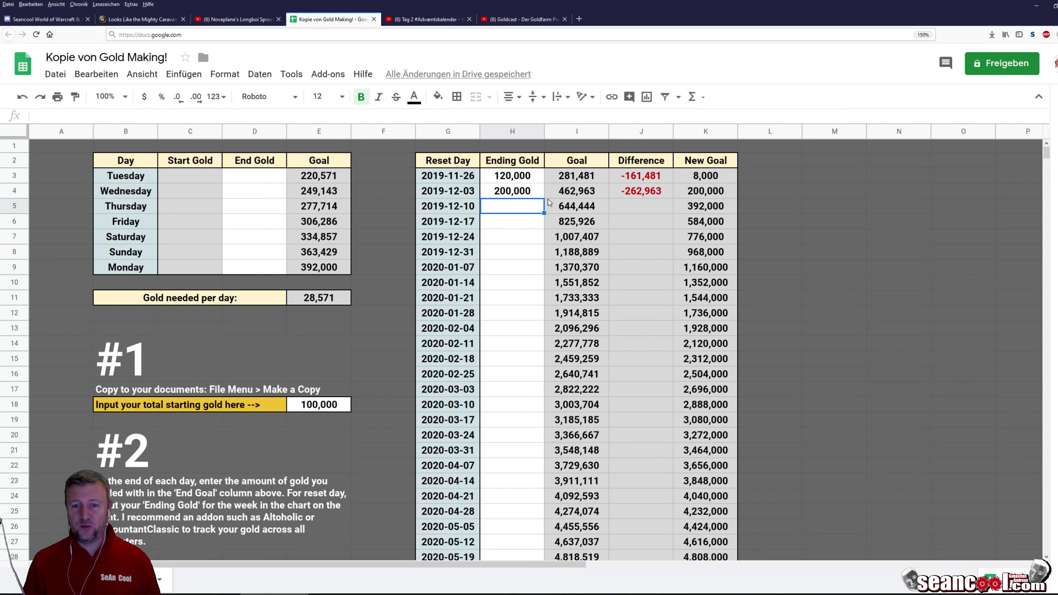
scroll(554, 208, down, 2)
scroll(590, 491, up, 2)
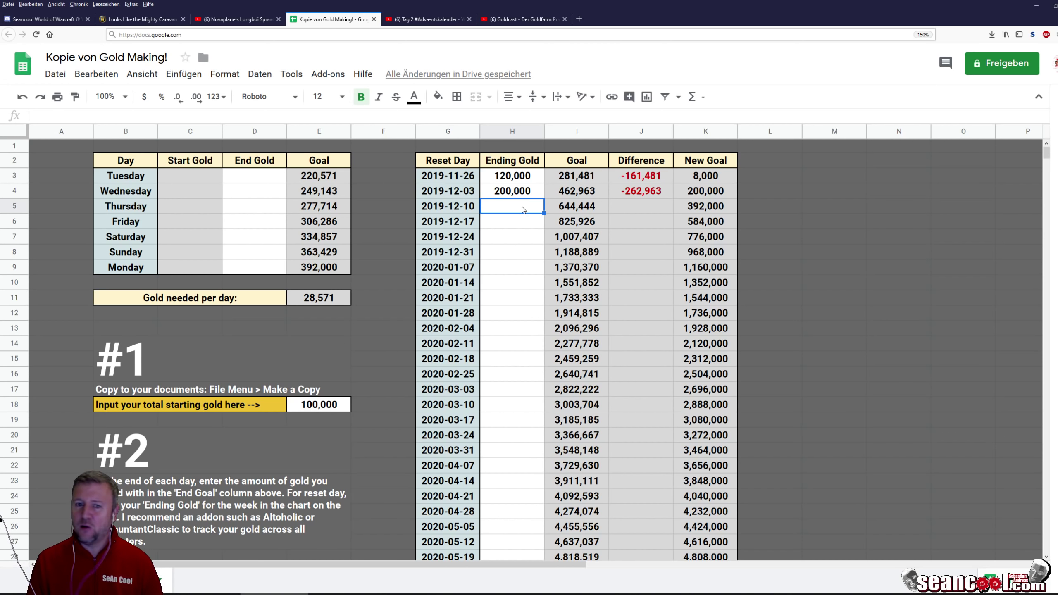
- Enter 750,000 for 2019-12-10, correct it to 1,000,000, and inspect E11's gold-per-day formula
text(750)
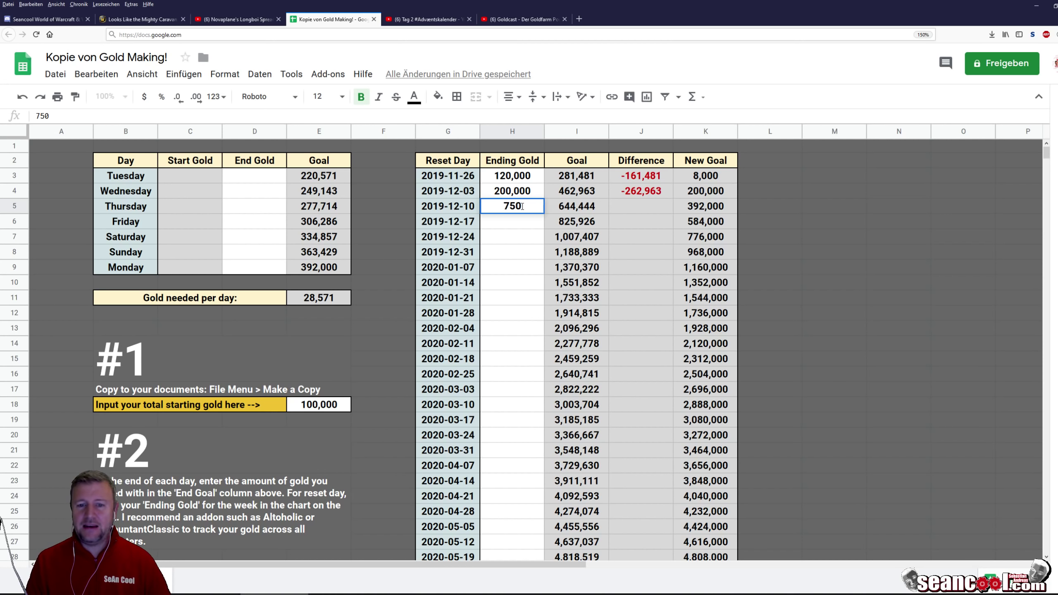
text(000)
key(Return)
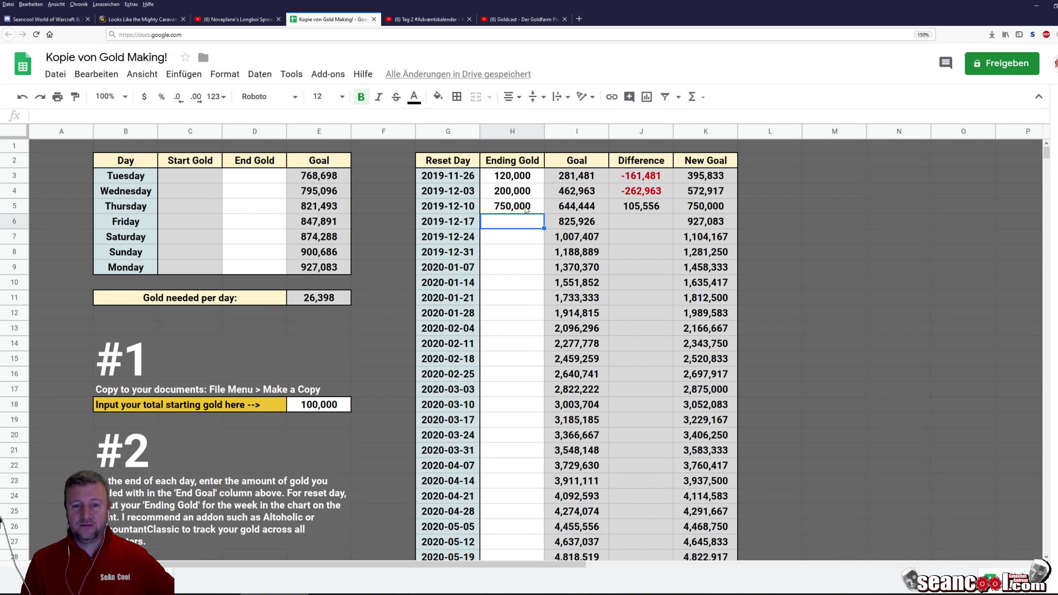
key(Up)
key(Delete)
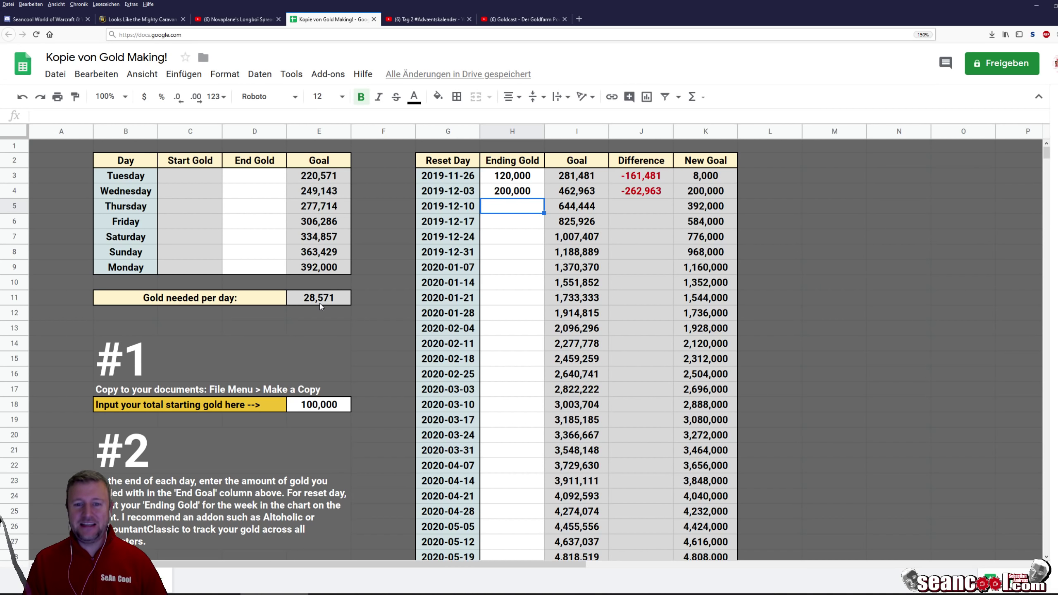
text(10)
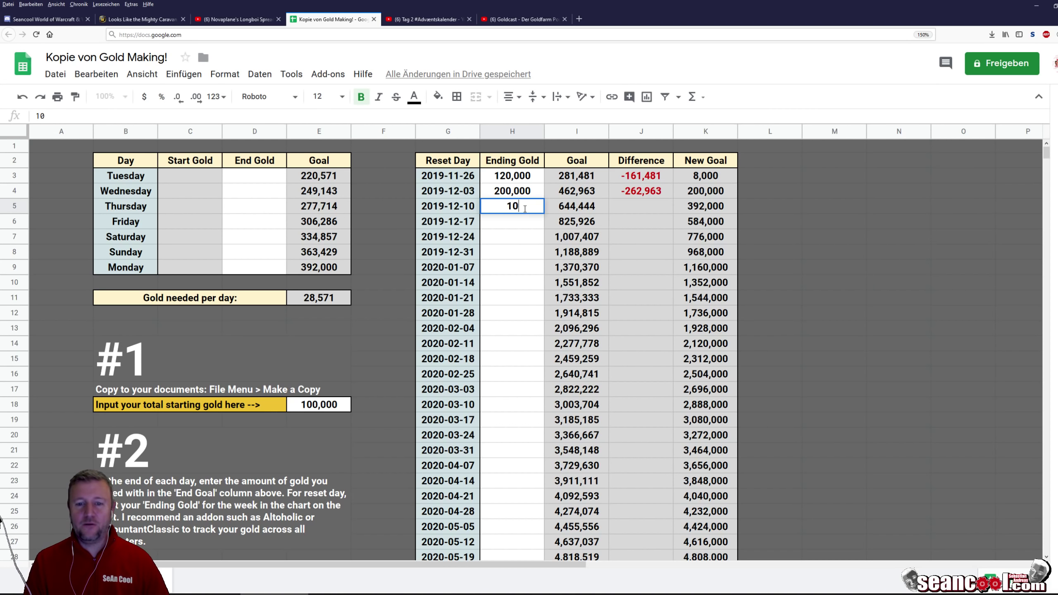
text(00000)
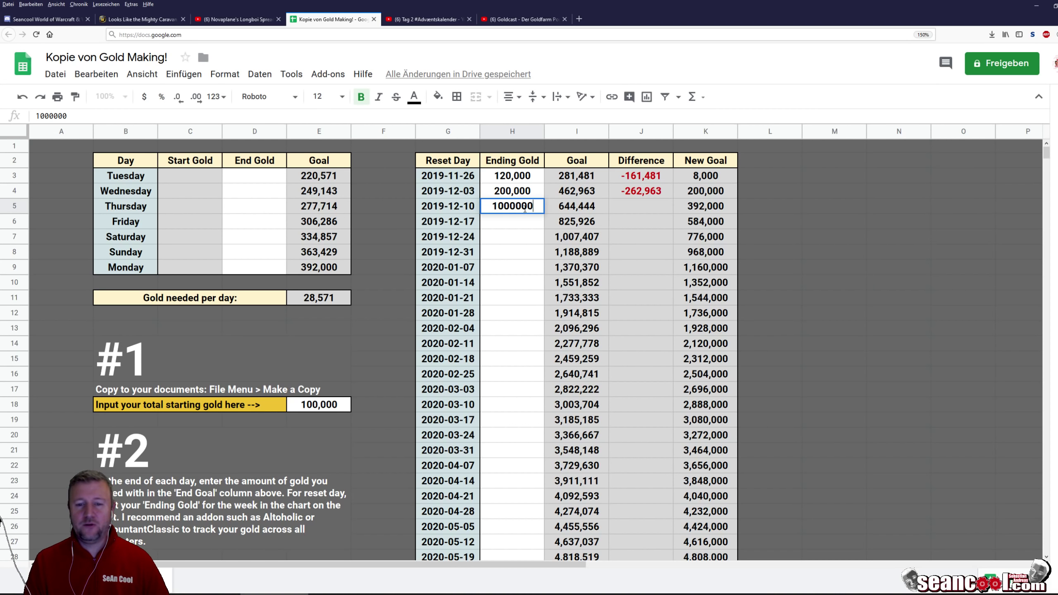
key(Return)
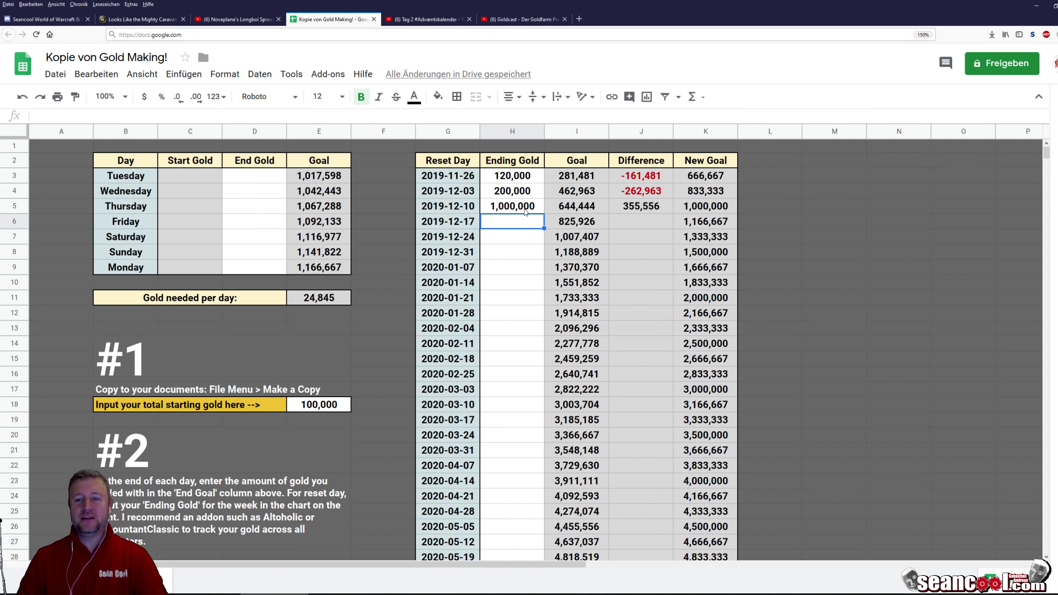
click(324, 301)
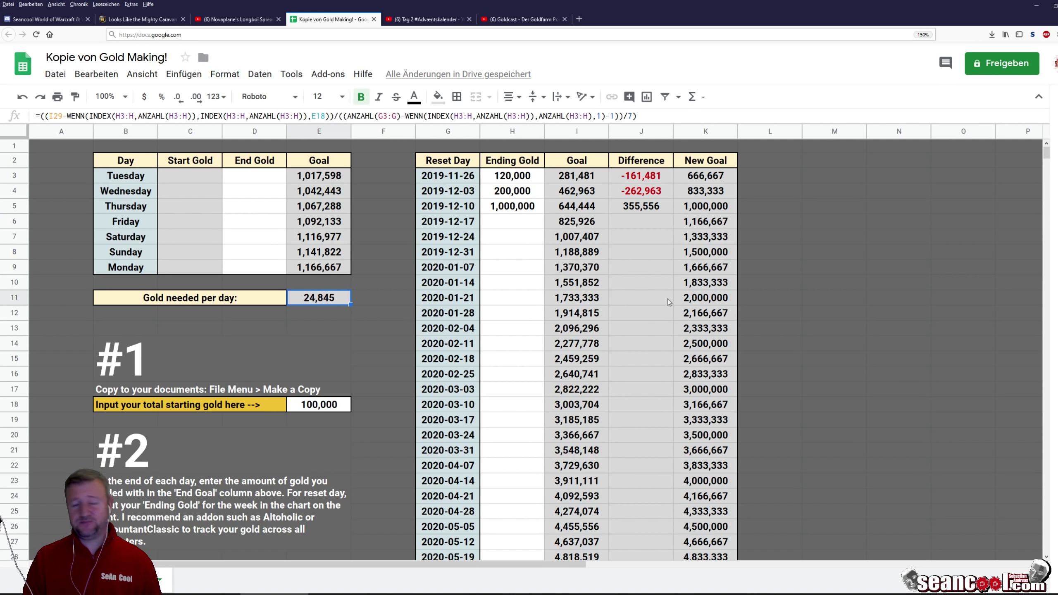
- Enter ending gold 1,100,000 for 2019-12-17 in H6 and 900,000 for 2019-12-24 in H7
scroll(754, 274, down, 1)
scroll(683, 371, down, 1)
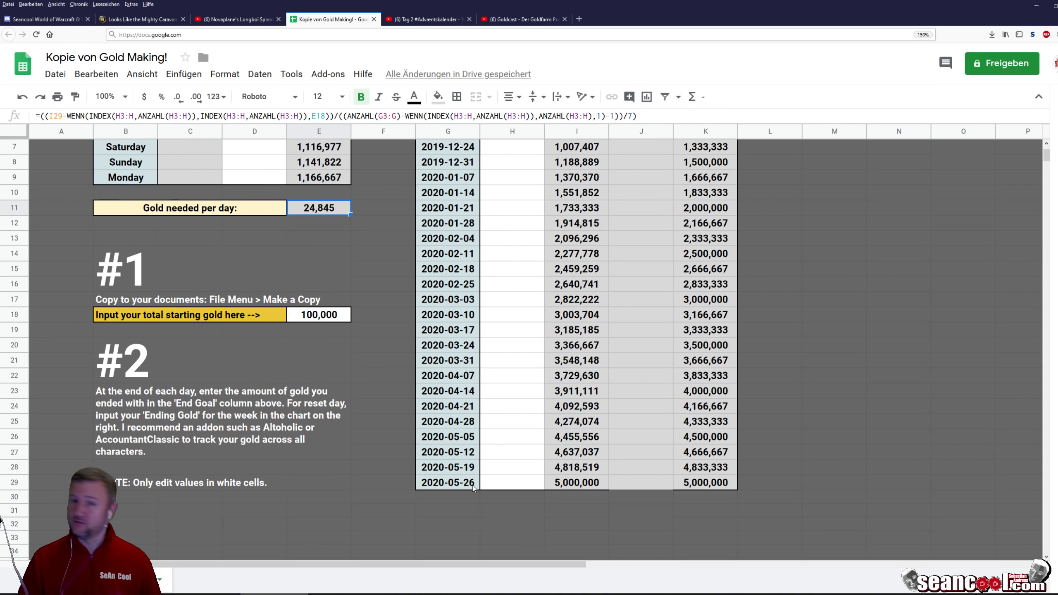
scroll(473, 486, up, 1)
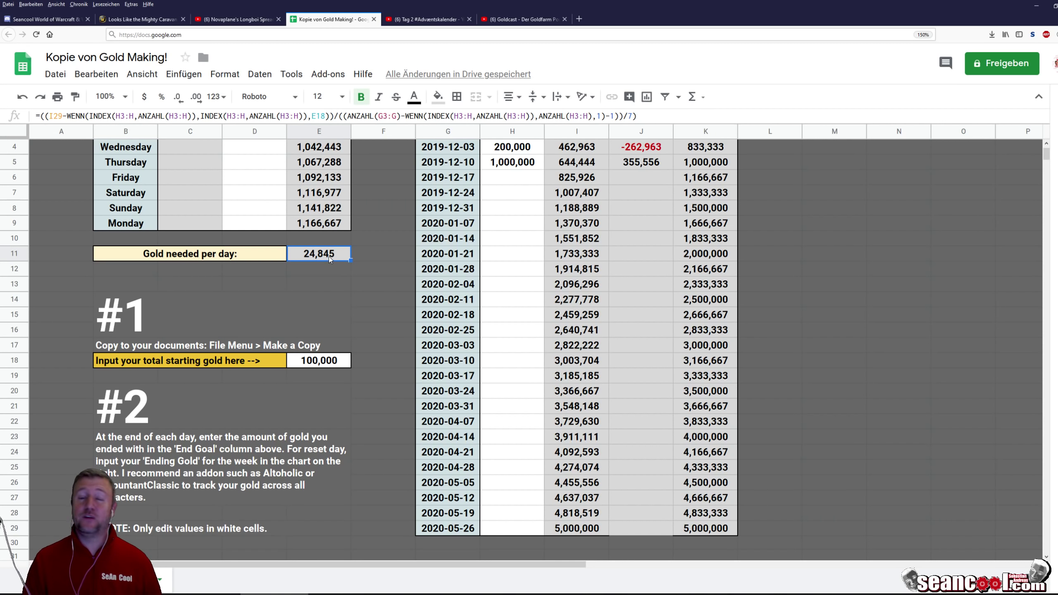
scroll(329, 257, up, 2)
click(374, 267)
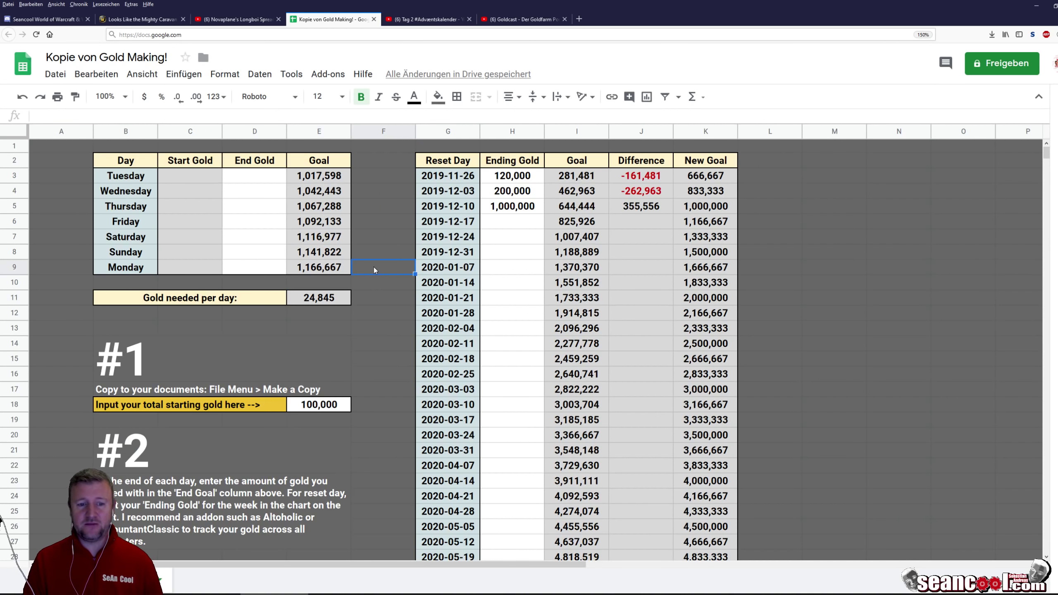
click(525, 223)
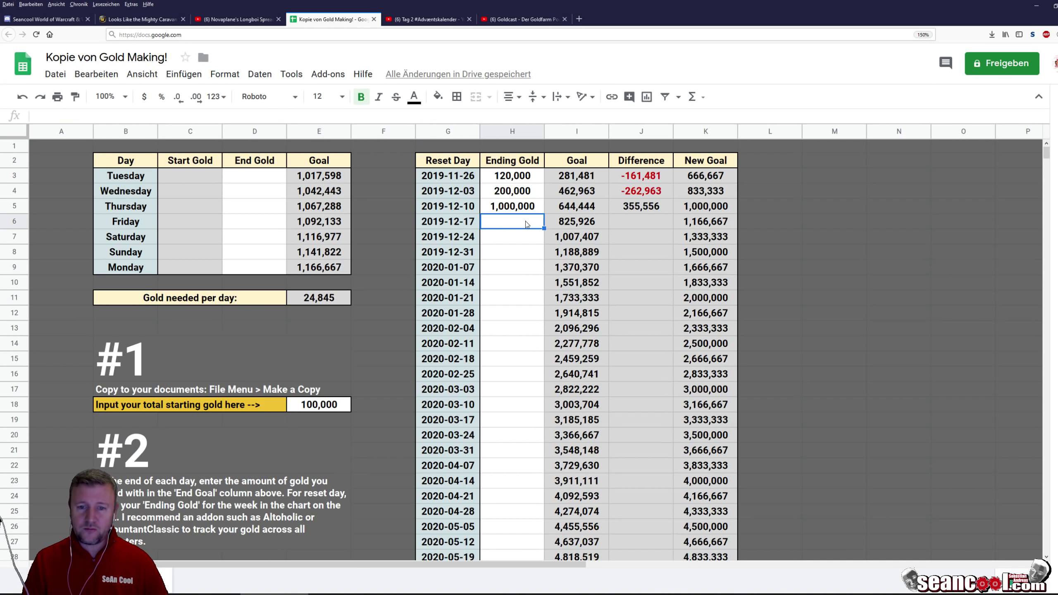
text(1)
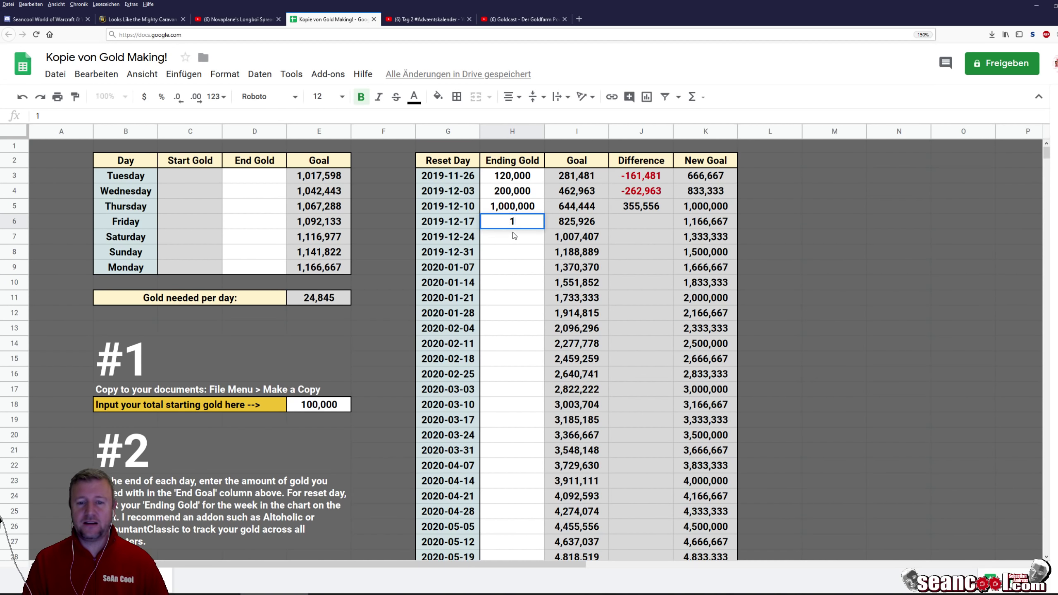
text(1000)
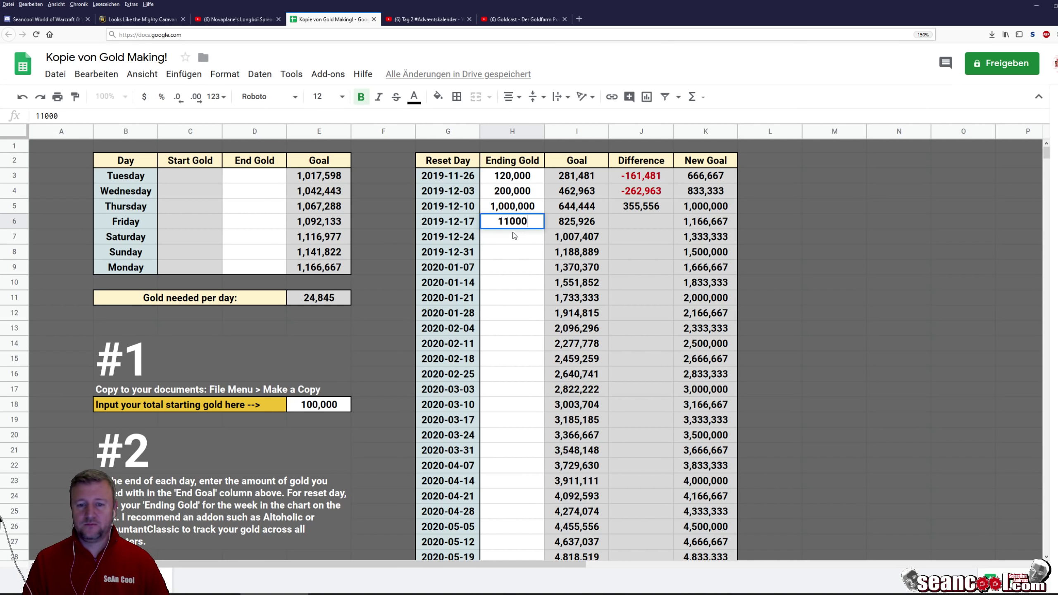
text(00)
key(Return)
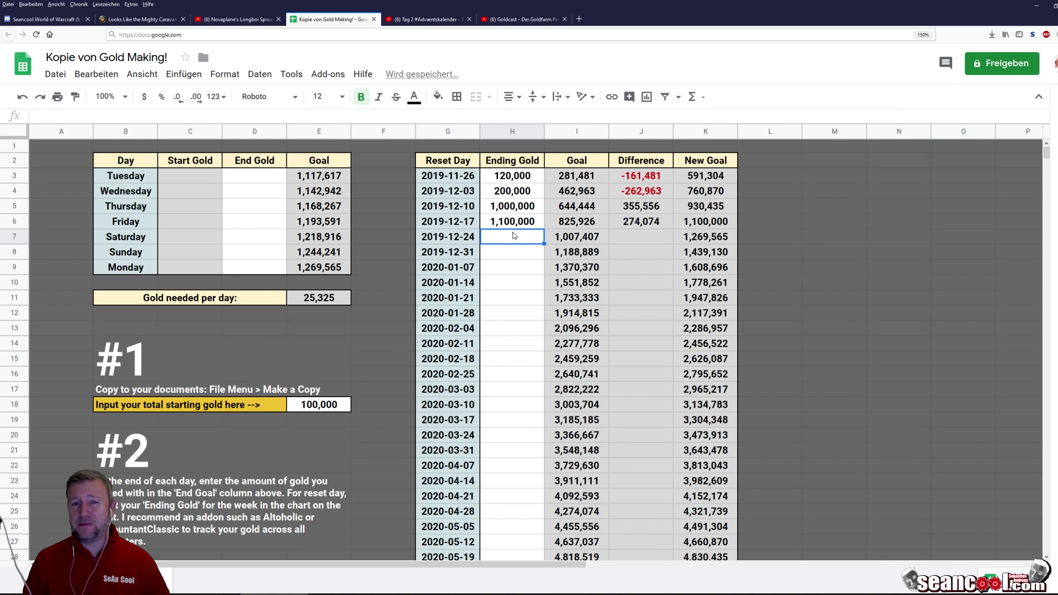
text(900)
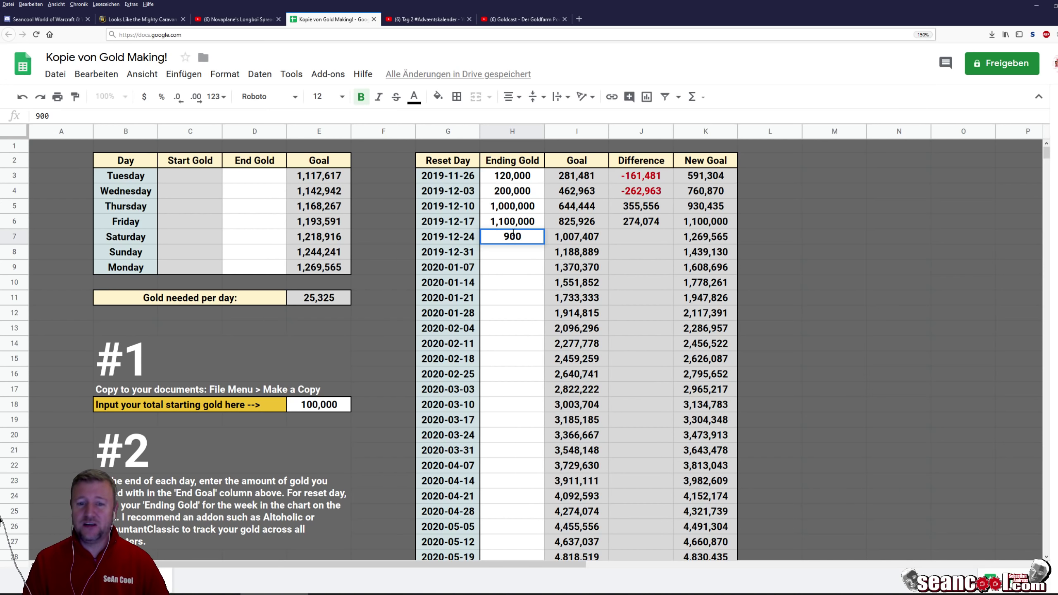
text(000)
key(Return)
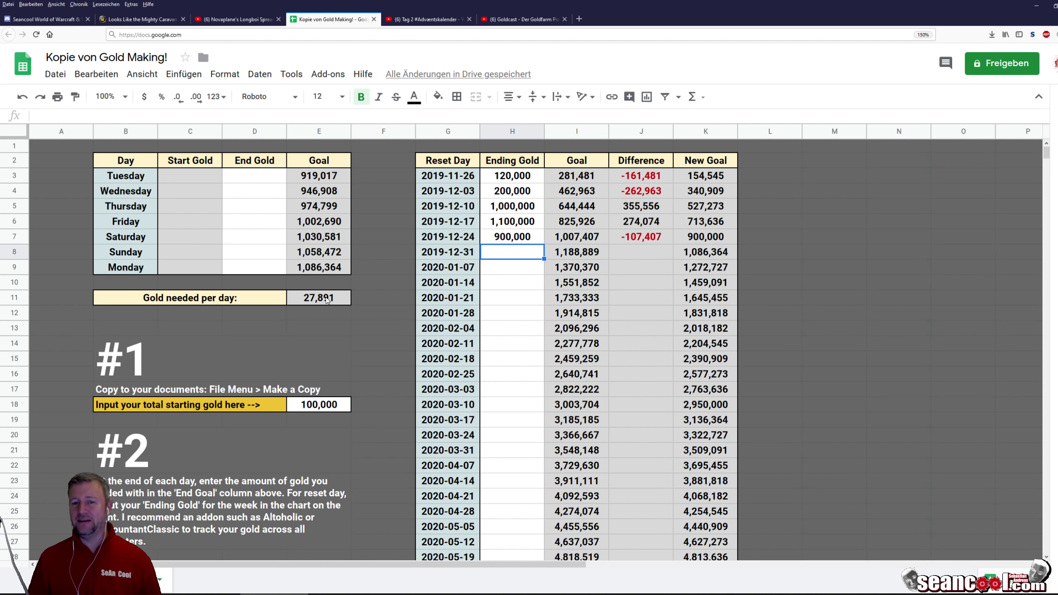
scroll(590, 212, down, 1)
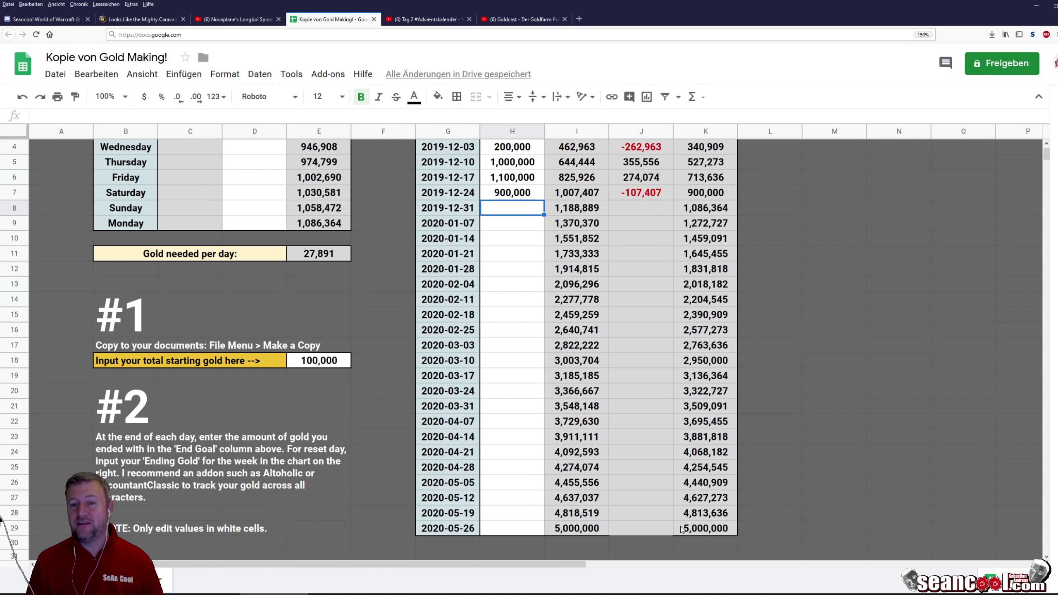
scroll(681, 528, up, 1)
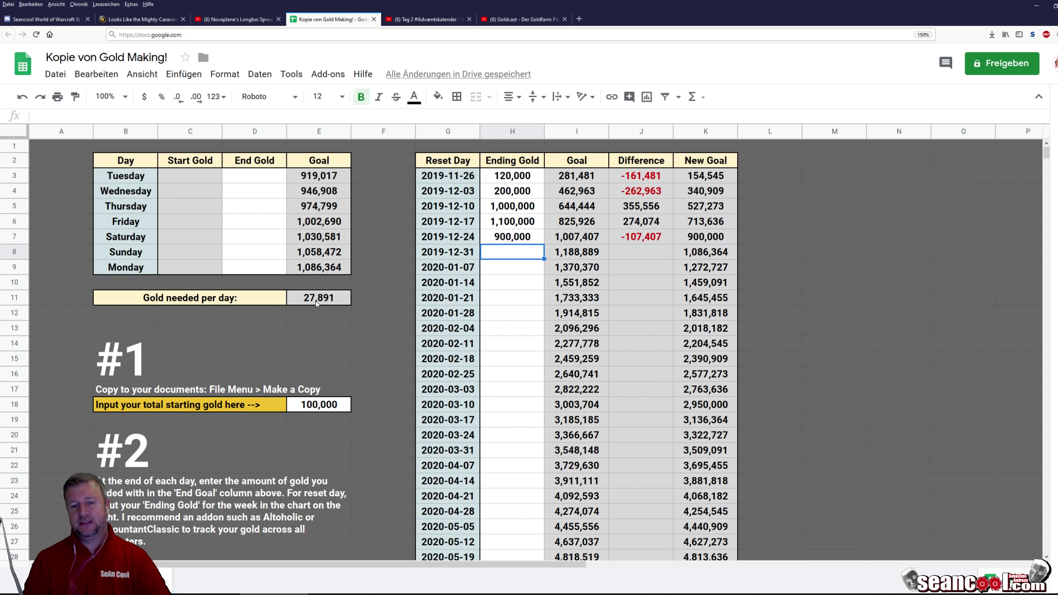
scroll(370, 312, down, 1)
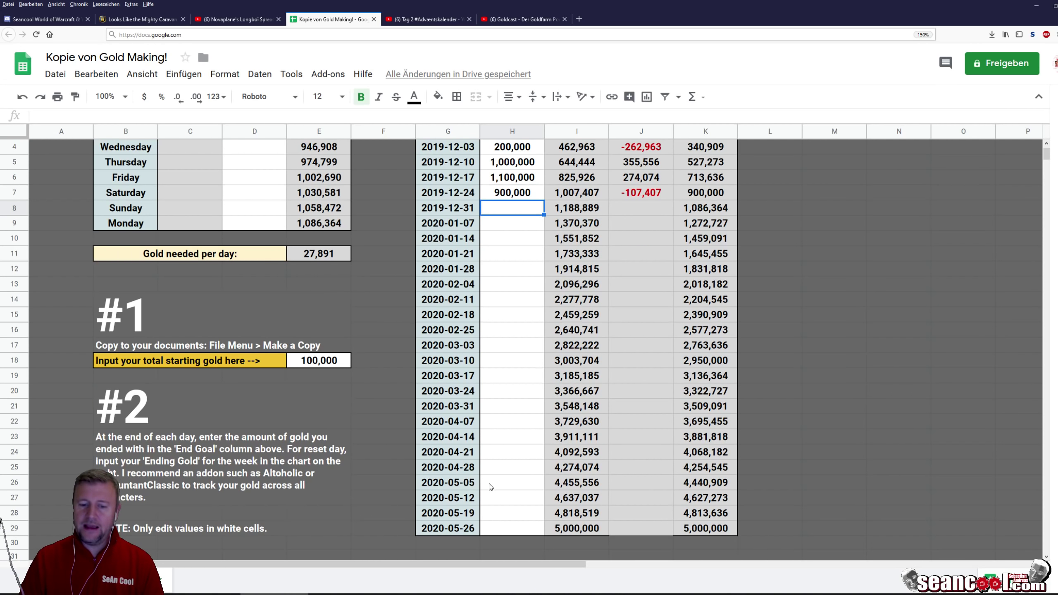
scroll(489, 483, up, 1)
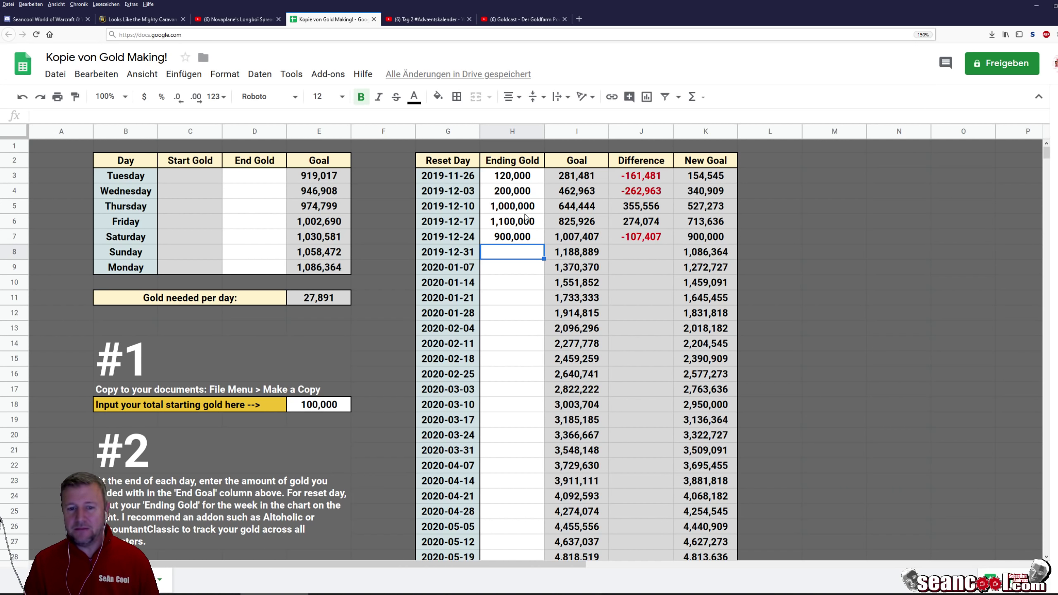
- Set the 2019-12-31 ending gold to 929,000
double_click(512, 257)
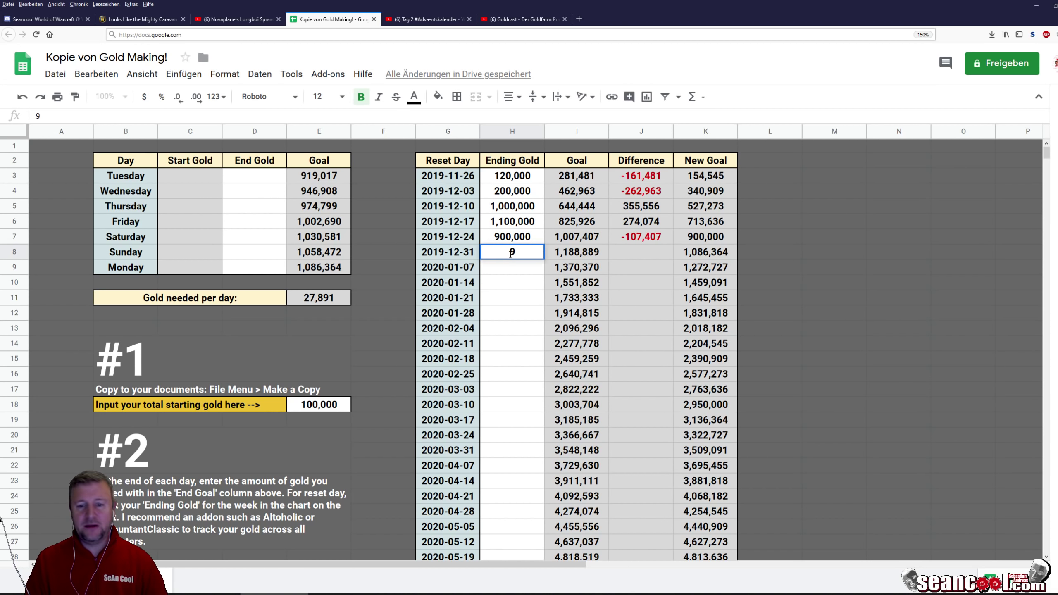
text(9290)
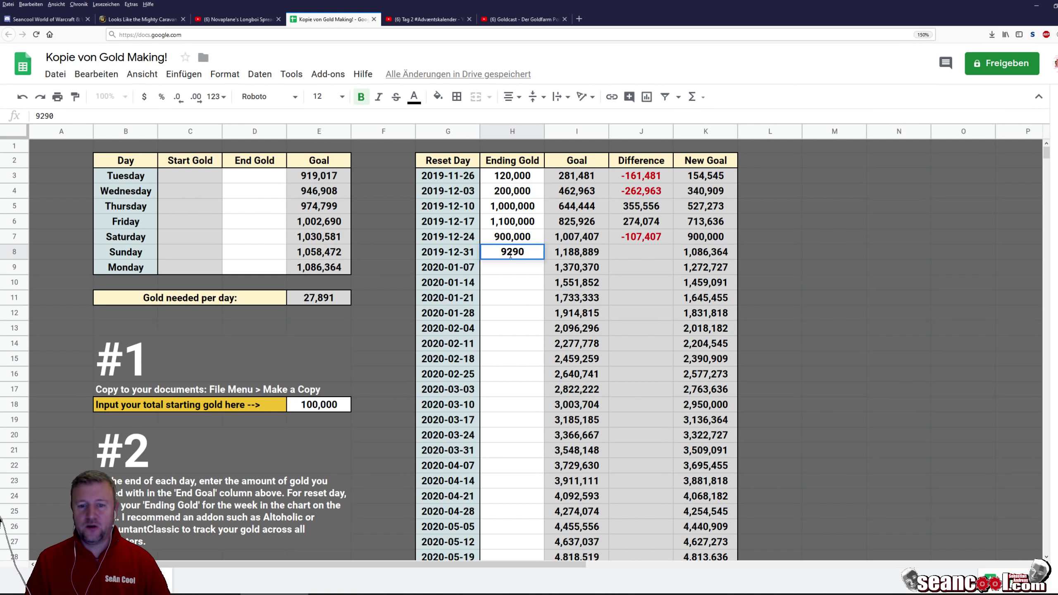
text(000)
key(BackSpace)
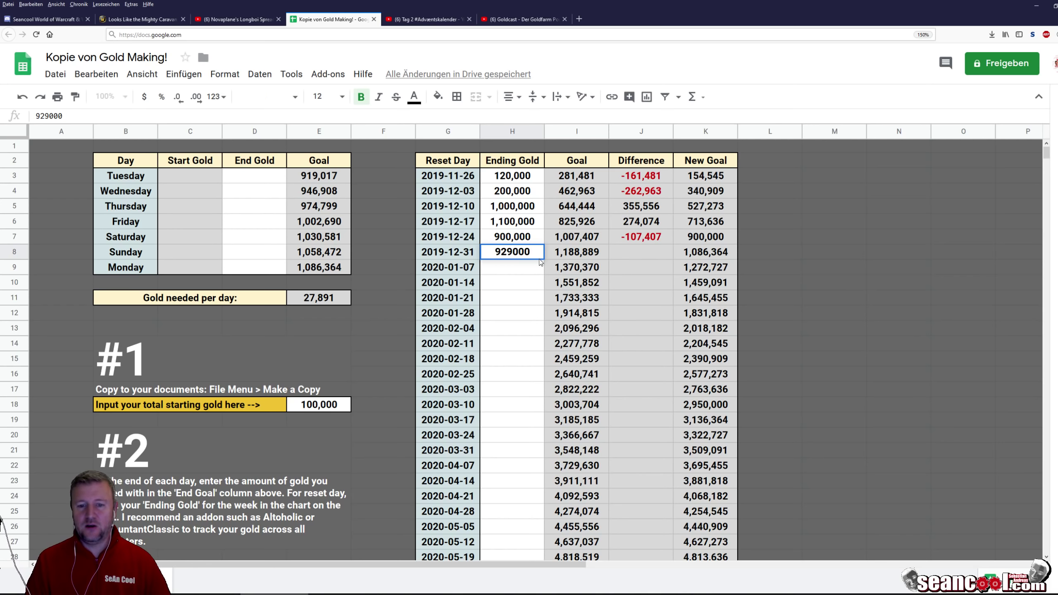
key(Return)
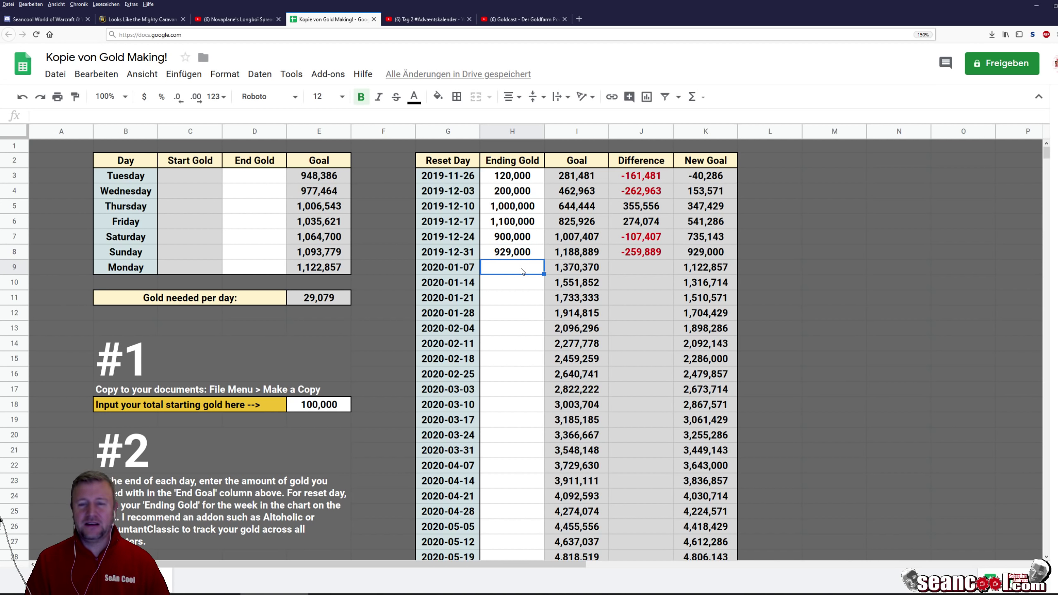
- Enter 105,000 for 2020-01-07, correct it to 1,050,000, and check its difference
text(1)
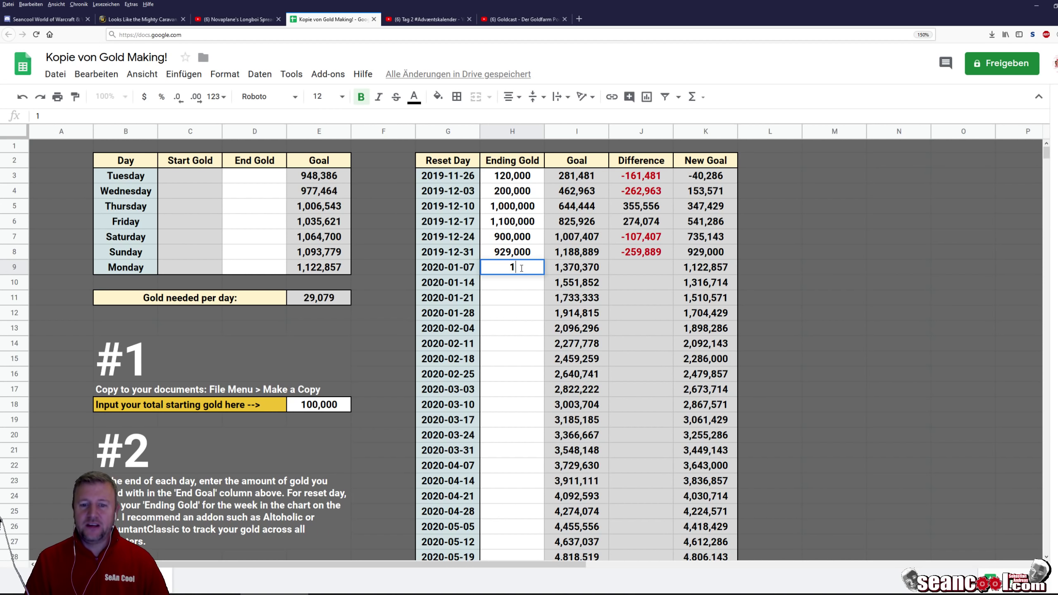
text(0)
text(5,00)
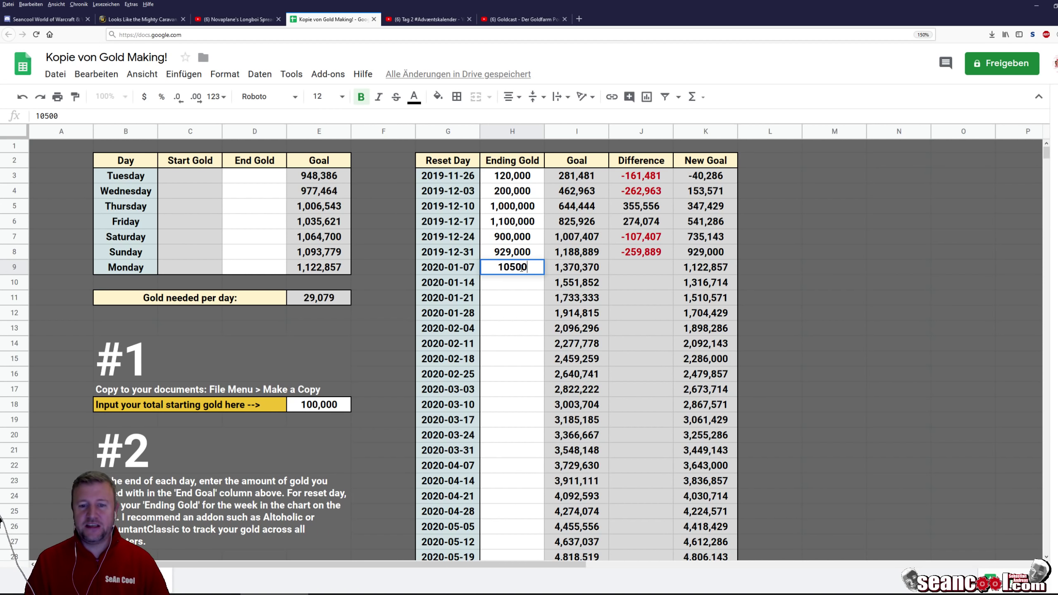
text(0)
key(Return)
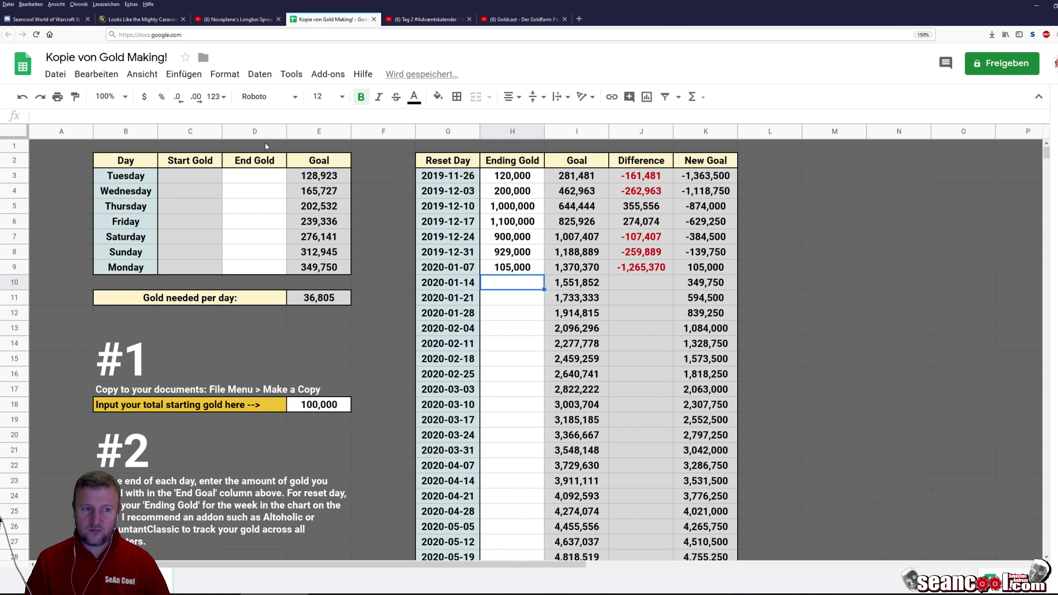
click(522, 271)
click(102, 117)
text(0)
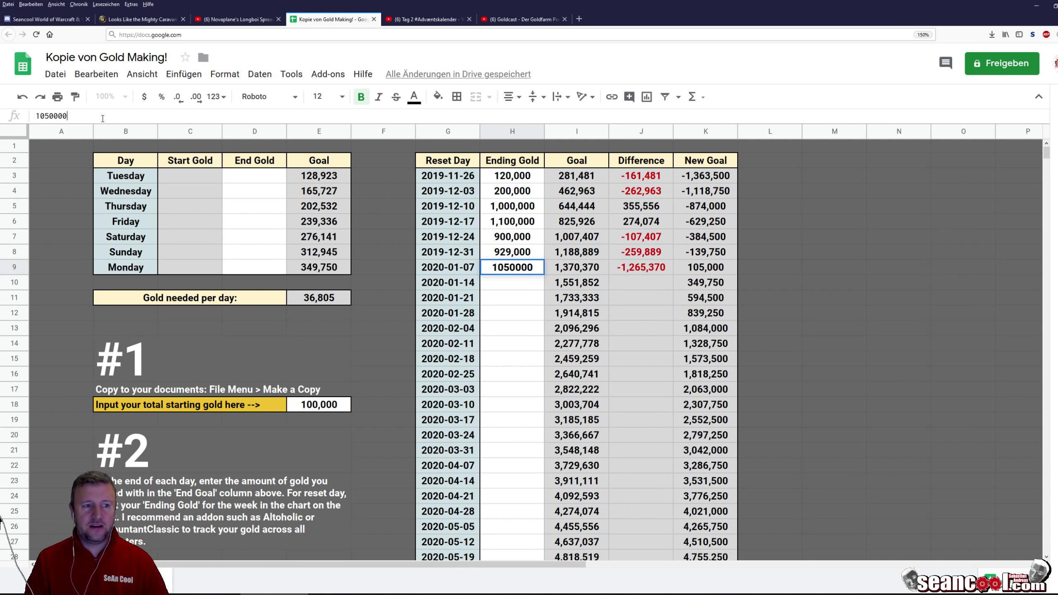
key(Return)
click(639, 283)
click(642, 267)
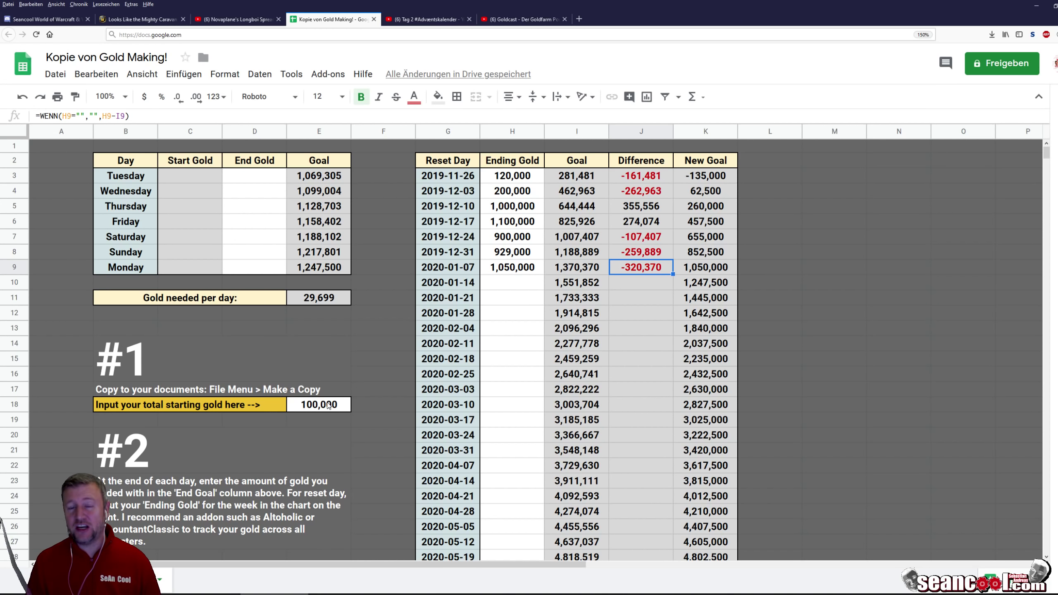
mouse_move(537, 132)
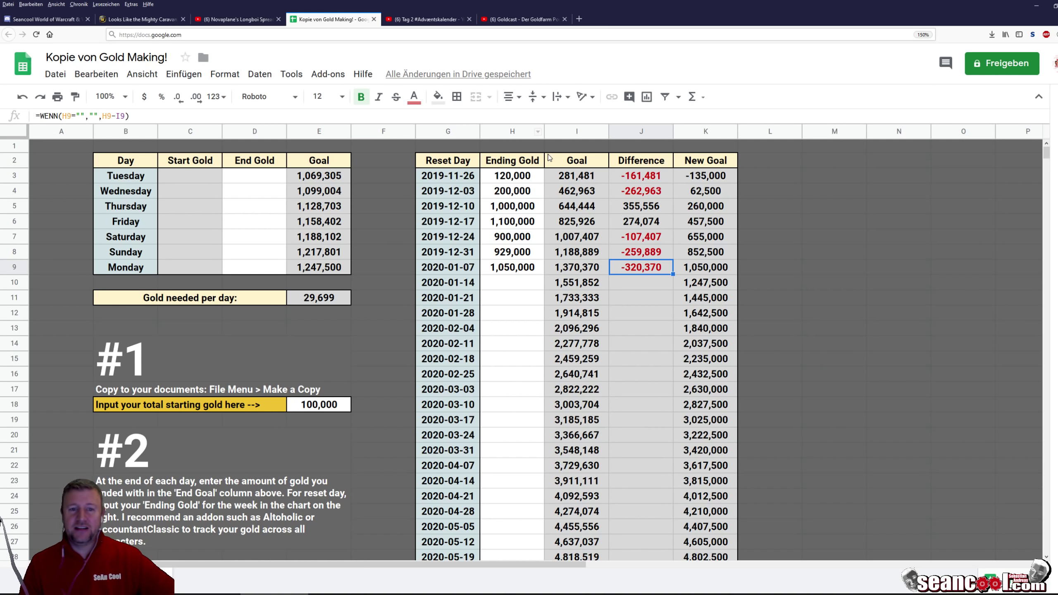
click(235, 19)
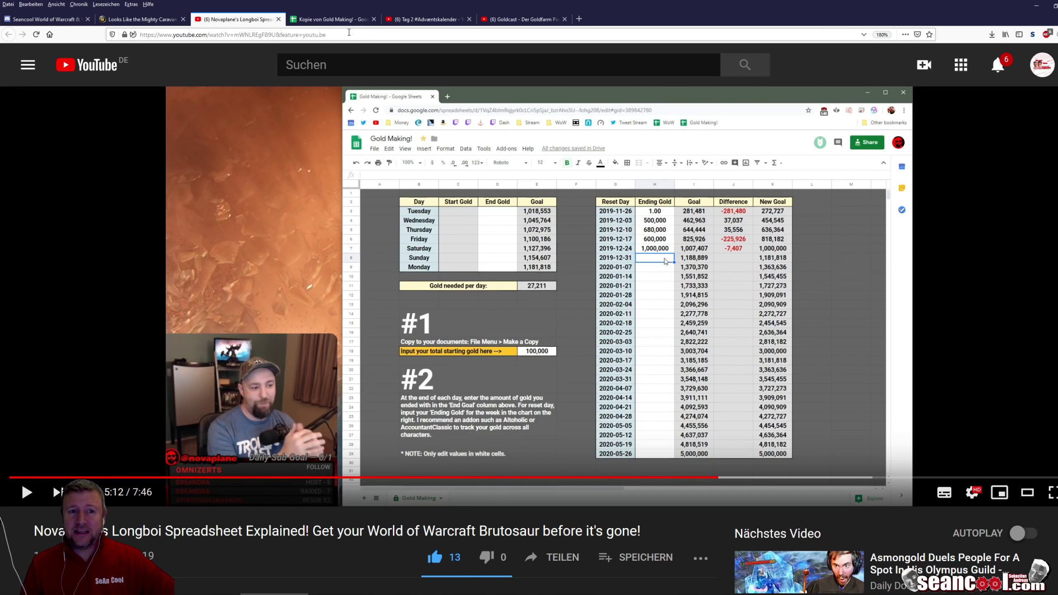
click(341, 19)
click(660, 378)
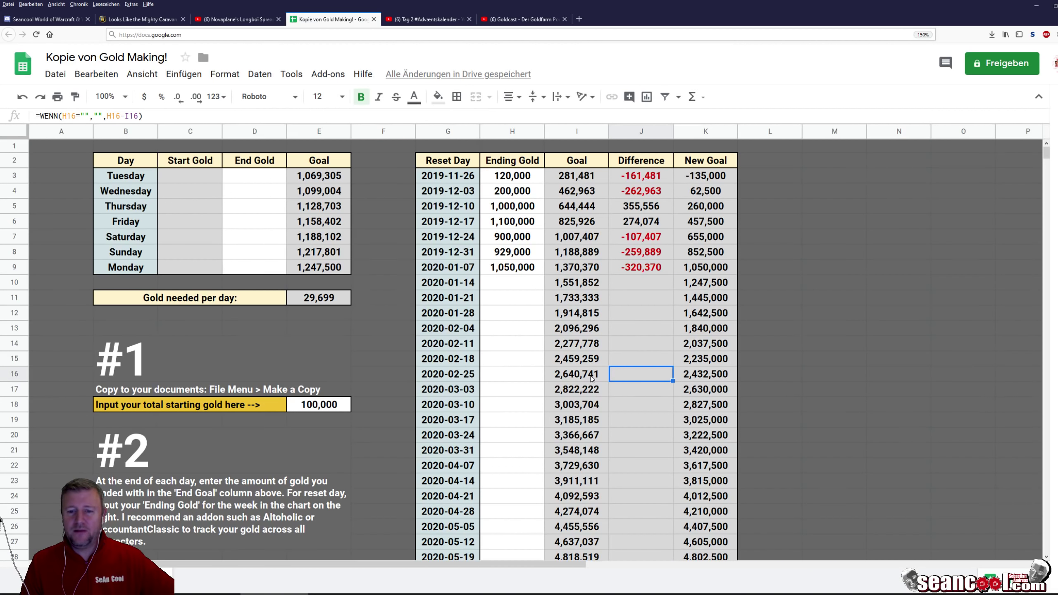
- Inspect the WENN difference formulas in column J for the February–March 2020 weeks
click(637, 359)
click(627, 389)
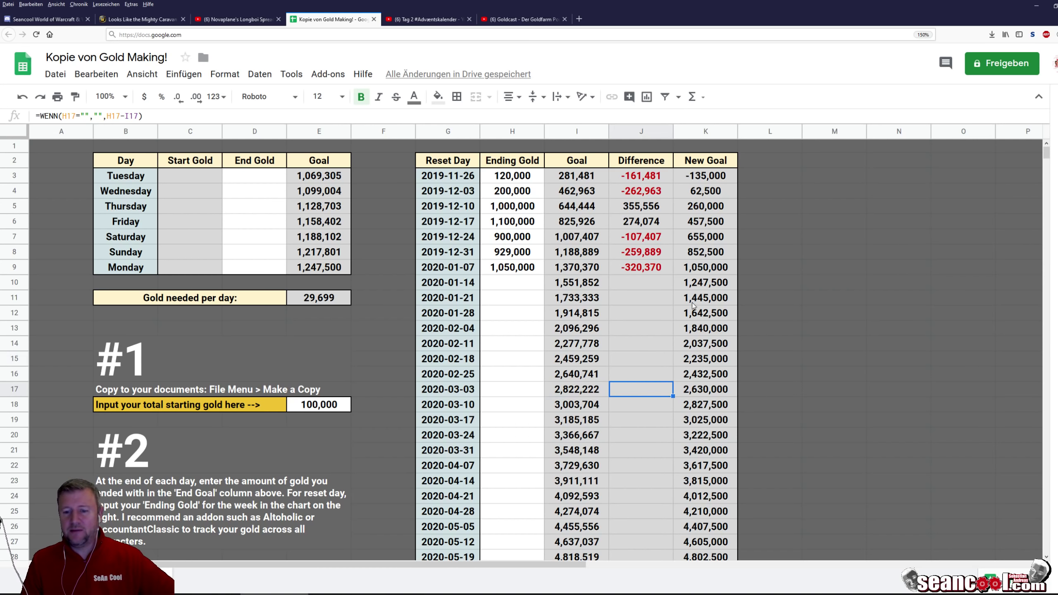
scroll(693, 306, down, 1)
scroll(671, 299, down, 1)
scroll(671, 299, up, 1)
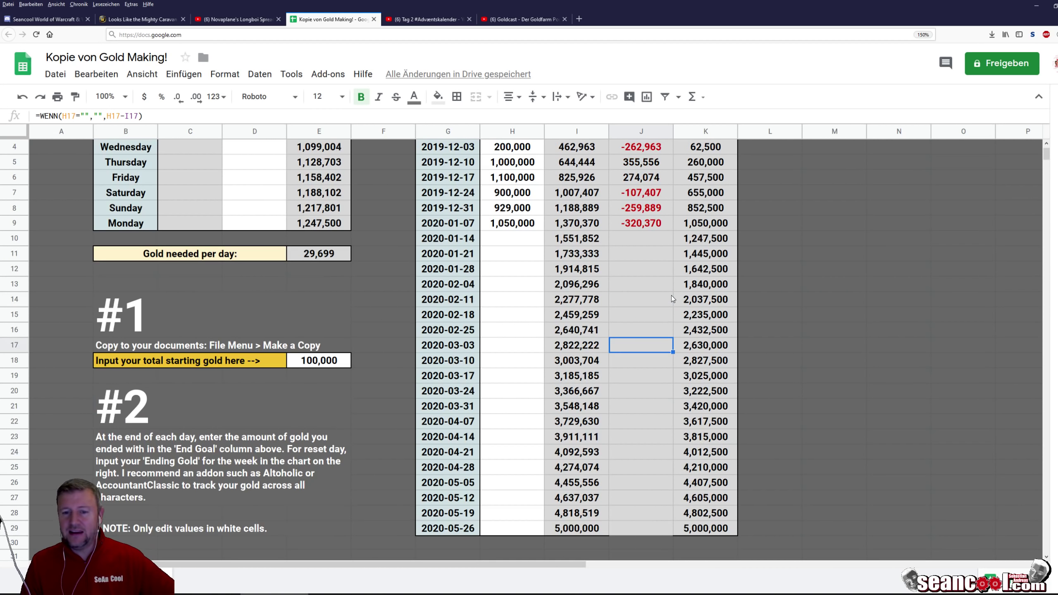
scroll(657, 309, up, 1)
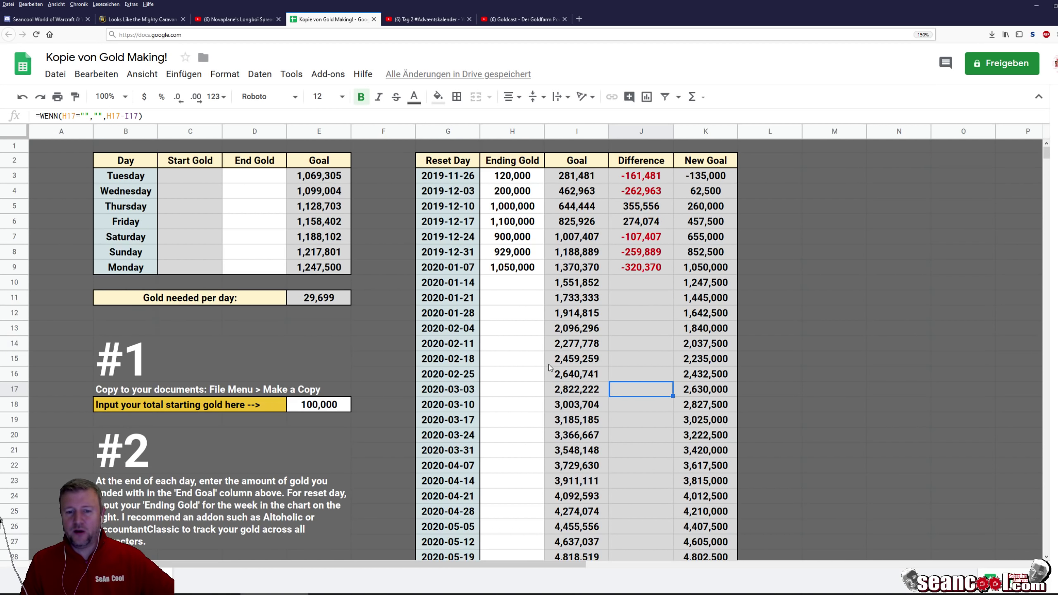
click(613, 375)
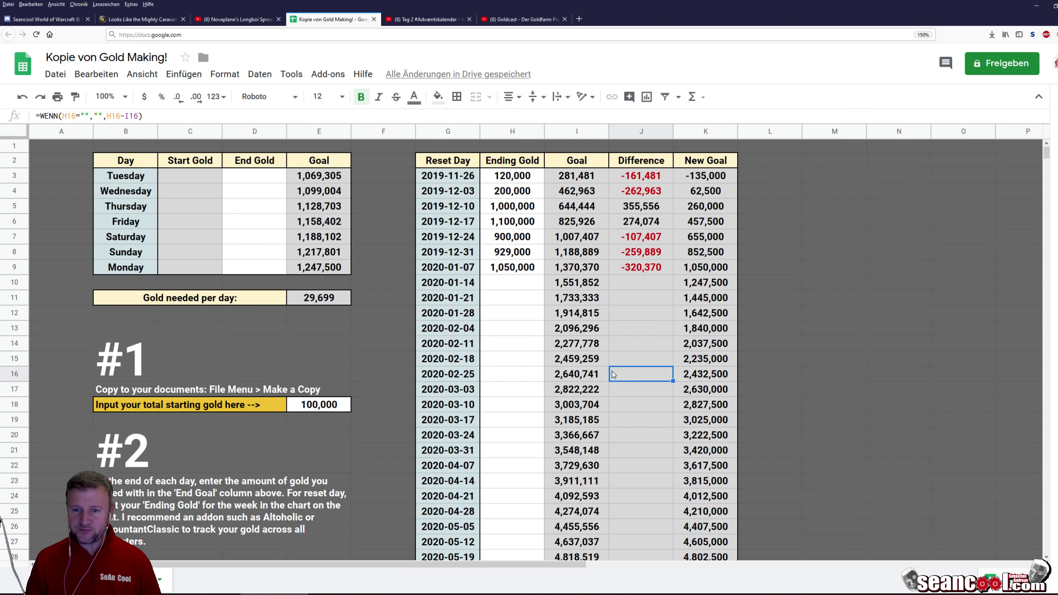
scroll(588, 269, down, 1)
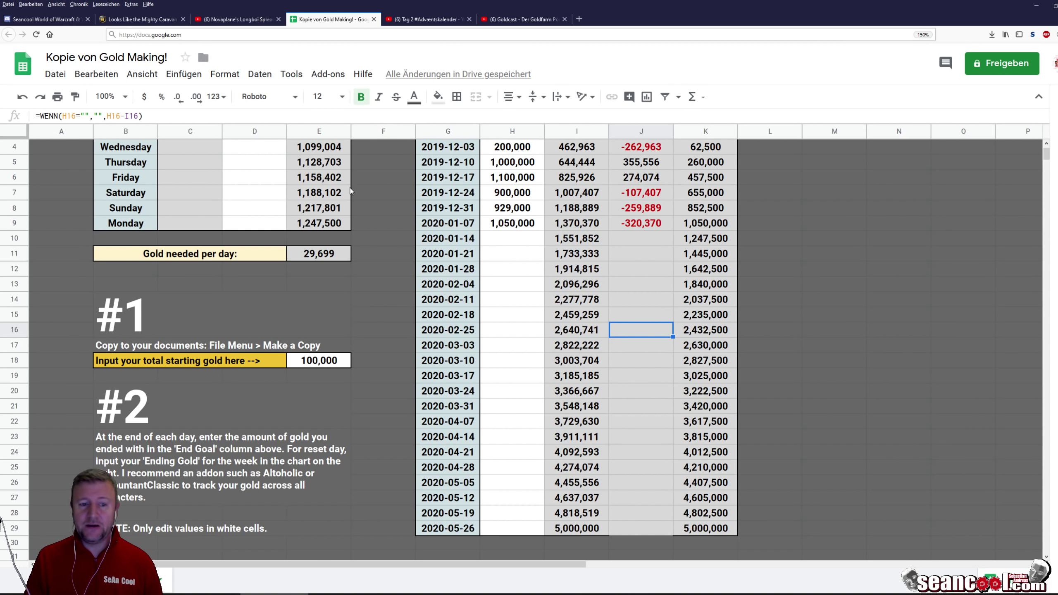
- Start entering 2,200,000 as the 2020-01-14 ending gold in H10
click(497, 240)
scroll(528, 256, up, 1)
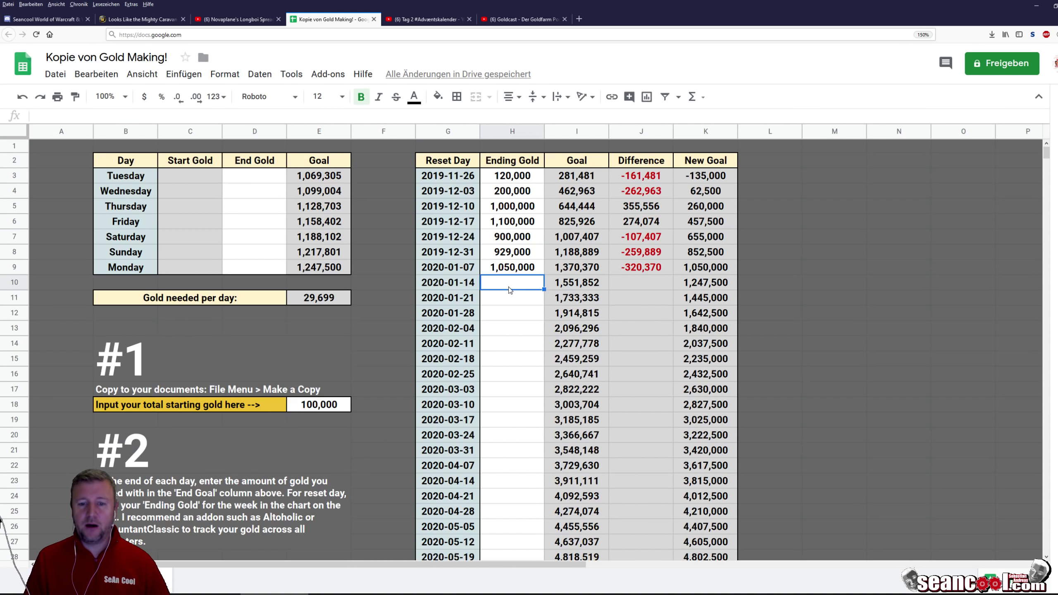
text(2,2)
text(0)
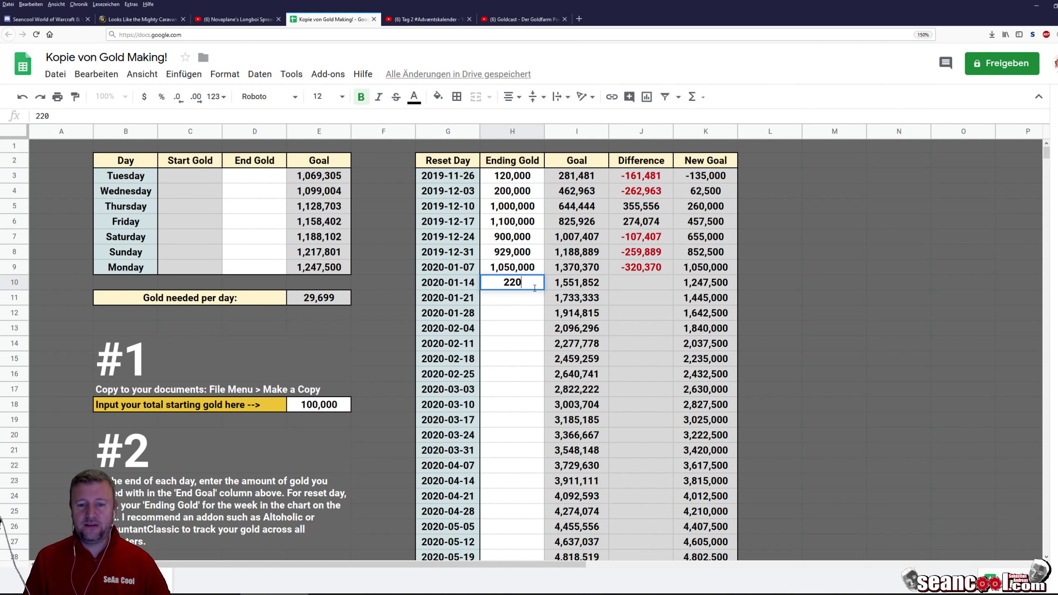
text(0,000)
- Commit 2,200,000 for 2020-01-14, then clear the Ending Gold cells from H10 up to H3
key(Return)
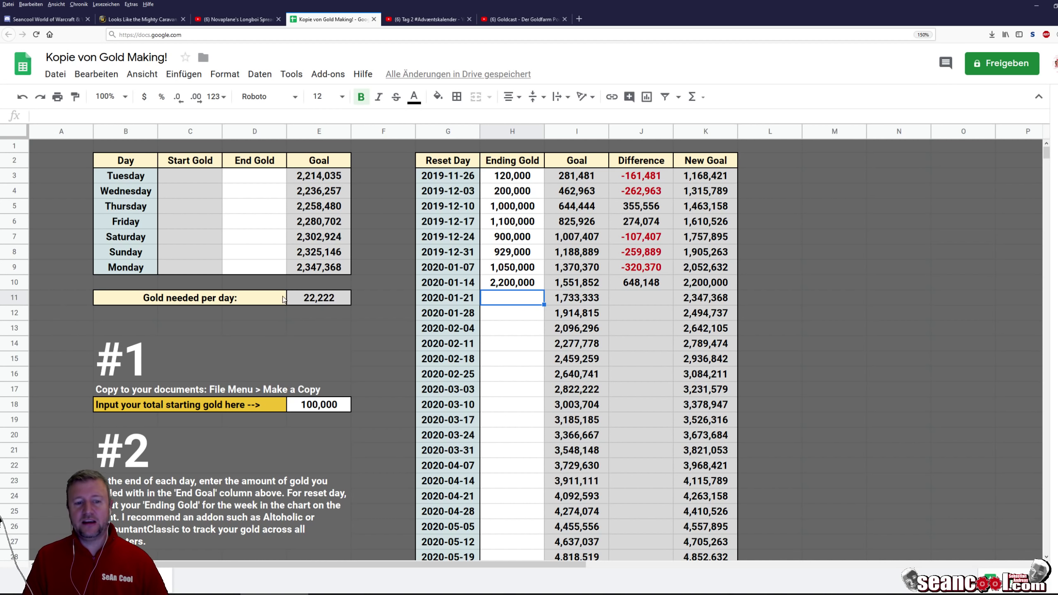
key(Up)
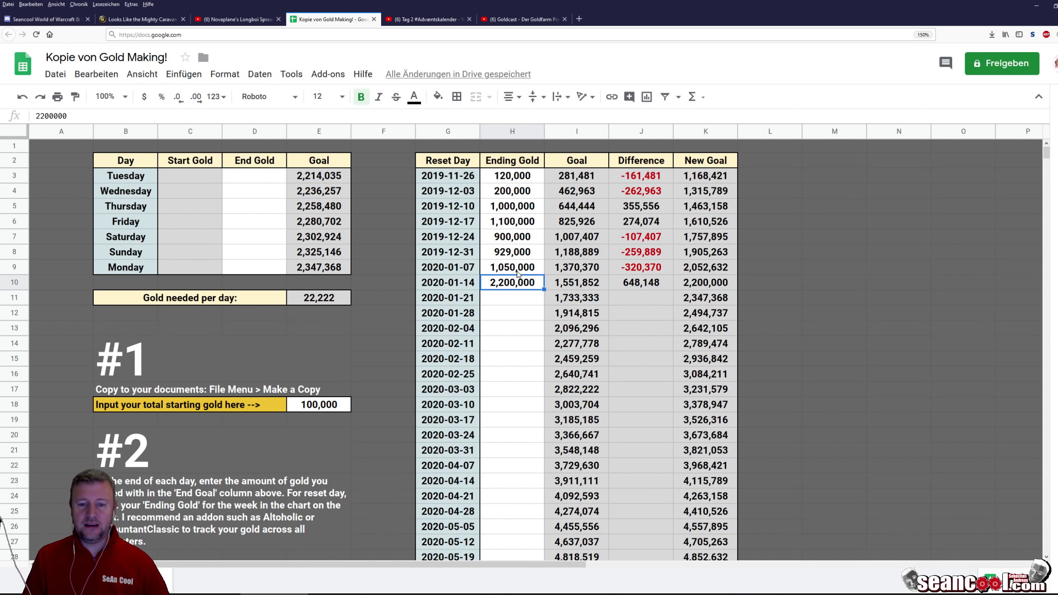
key(Delete)
key(Up)
key(Delete)
key(Up)
key(Delete)
key(Up)
key(Delete)
key(Up)
key(Delete)
key(Up)
key(Delete)
key(Up)
key(Delete)
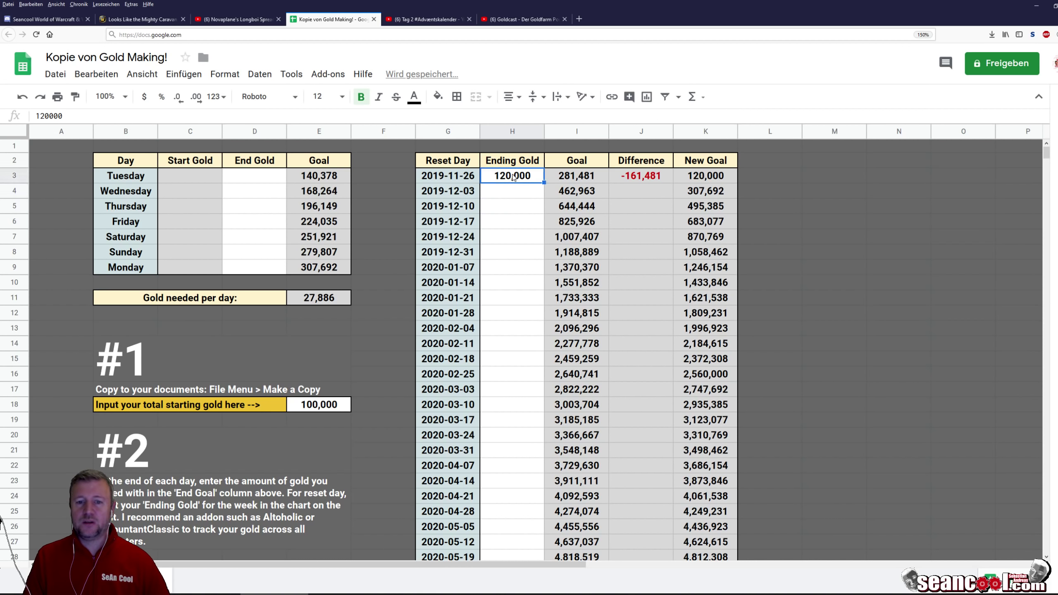
key(Up)
key(Delete)
- Change the total starting gold in E18 to 1,100,000
click(318, 409)
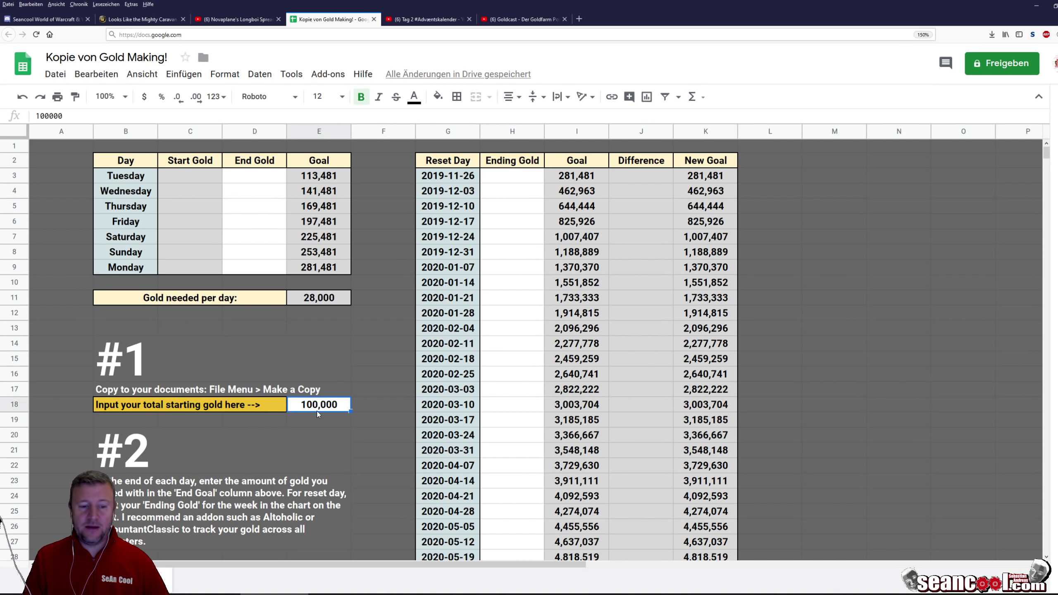
click(60, 116)
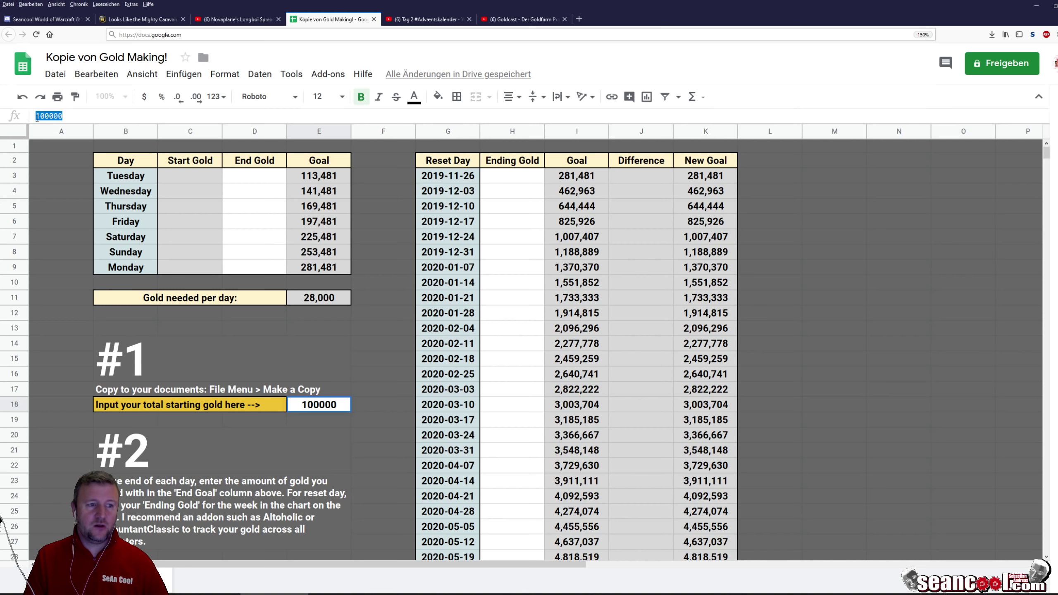
text(1)
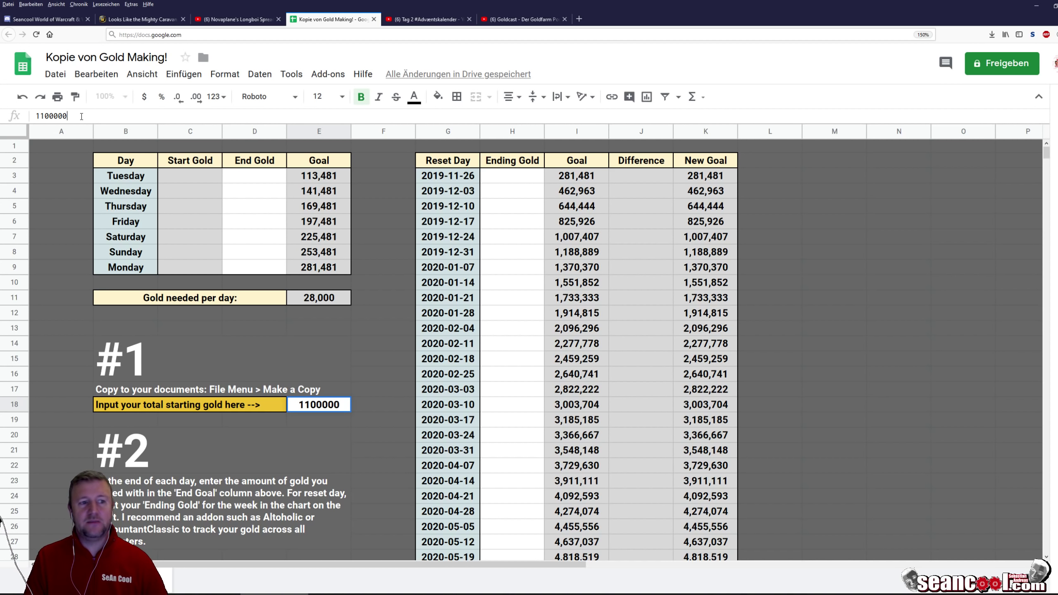
key(Return)
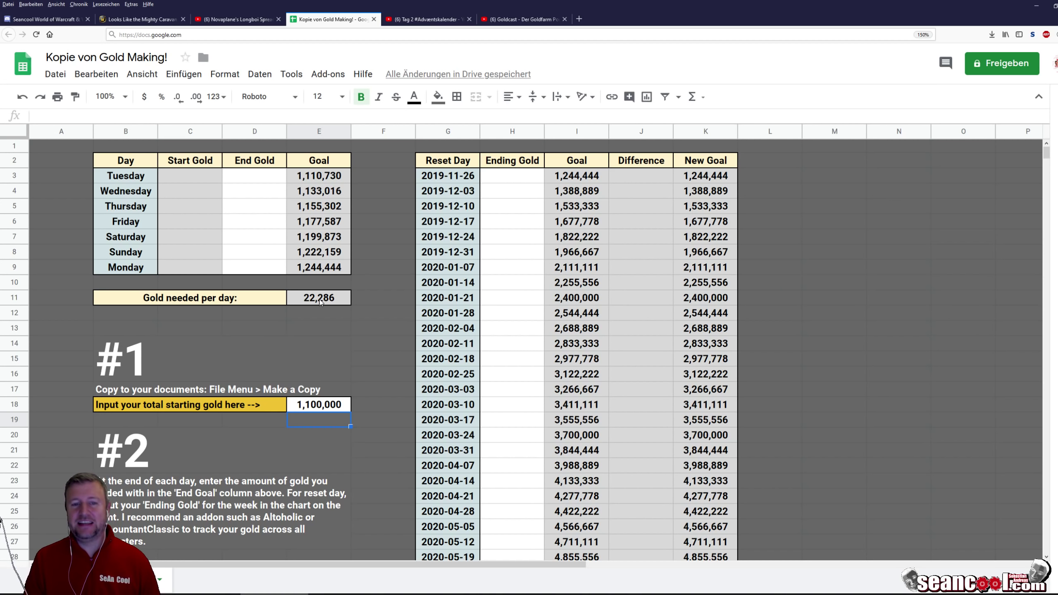
click(513, 174)
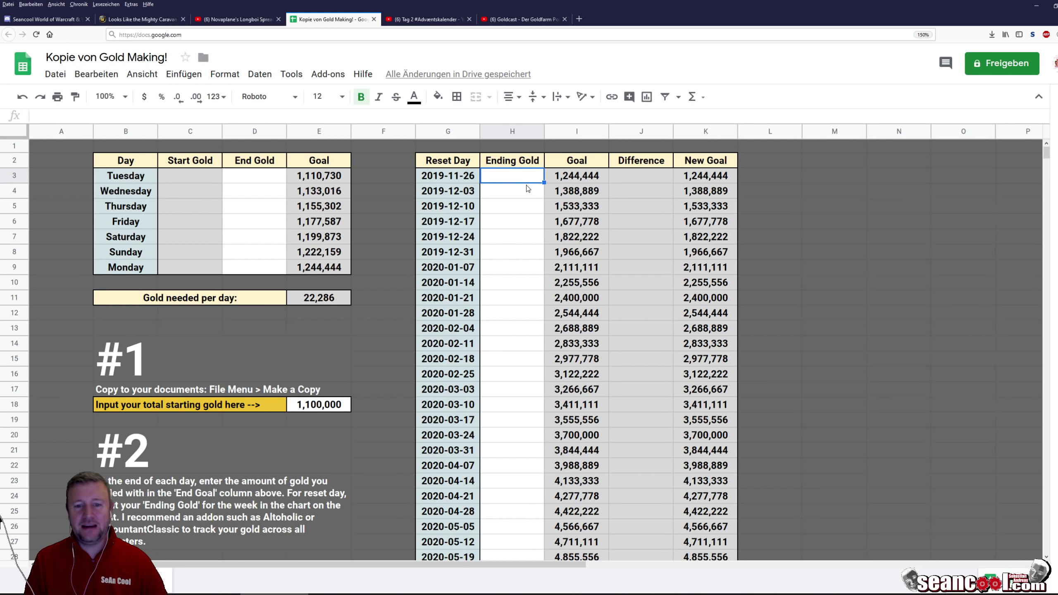
- Enter 1,250,000 as the Ending Gold for the 2019-11-26 week
text(1250000)
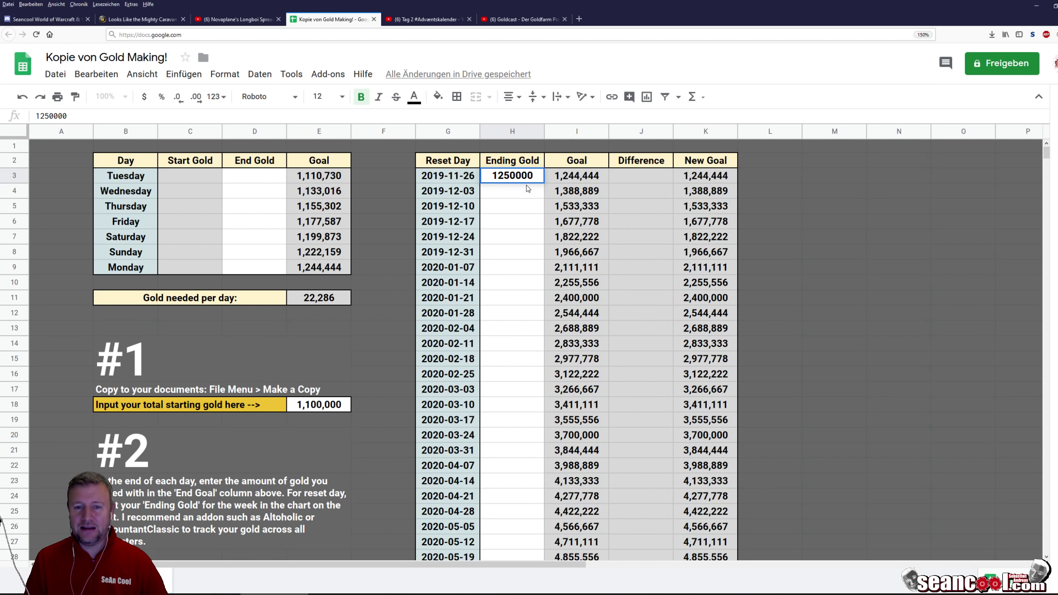
key(Return)
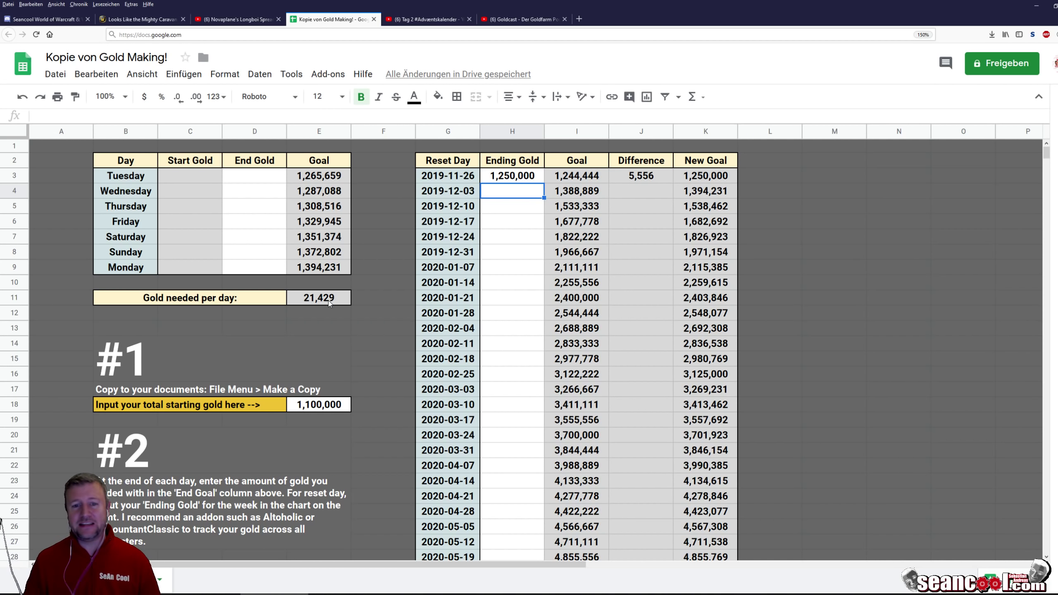
click(526, 178)
click(70, 118)
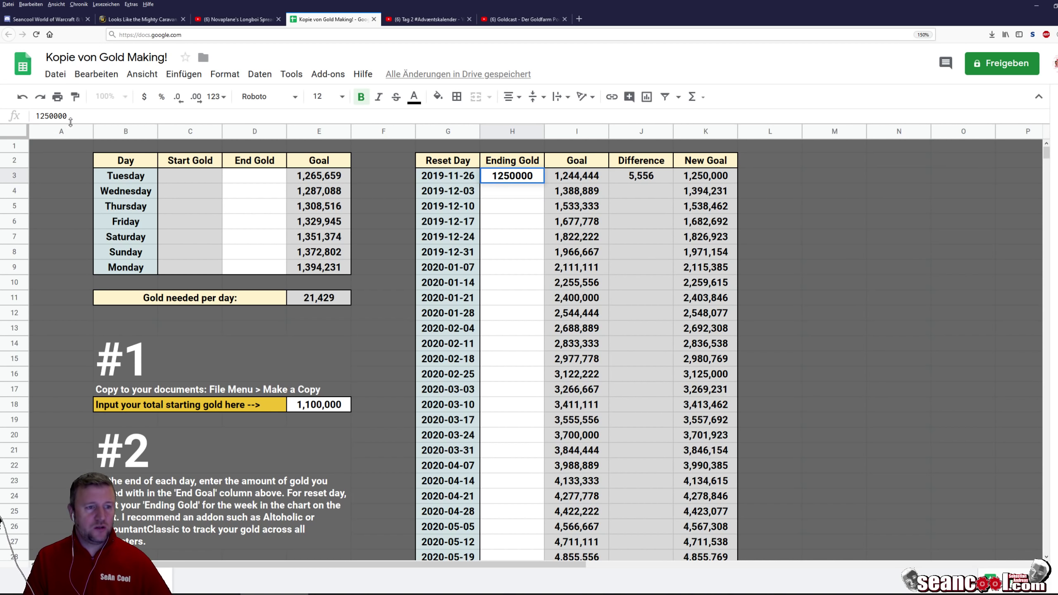
click(523, 196)
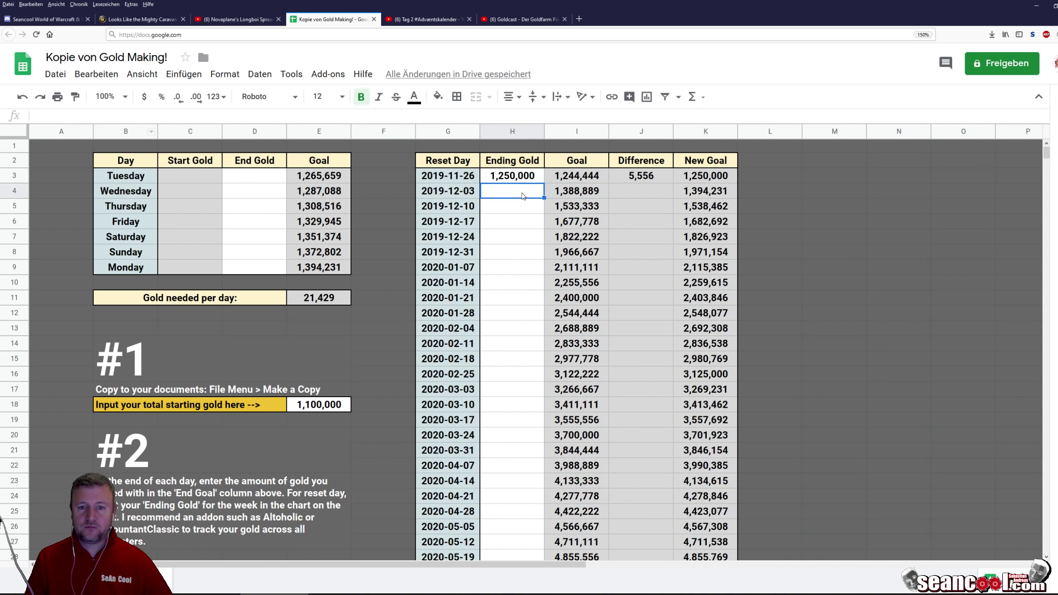
- Paste 1,250,000 as Ending Gold for the weeks 2019-12-03 through 2019-12-24
text(1,250,000)
click(520, 209)
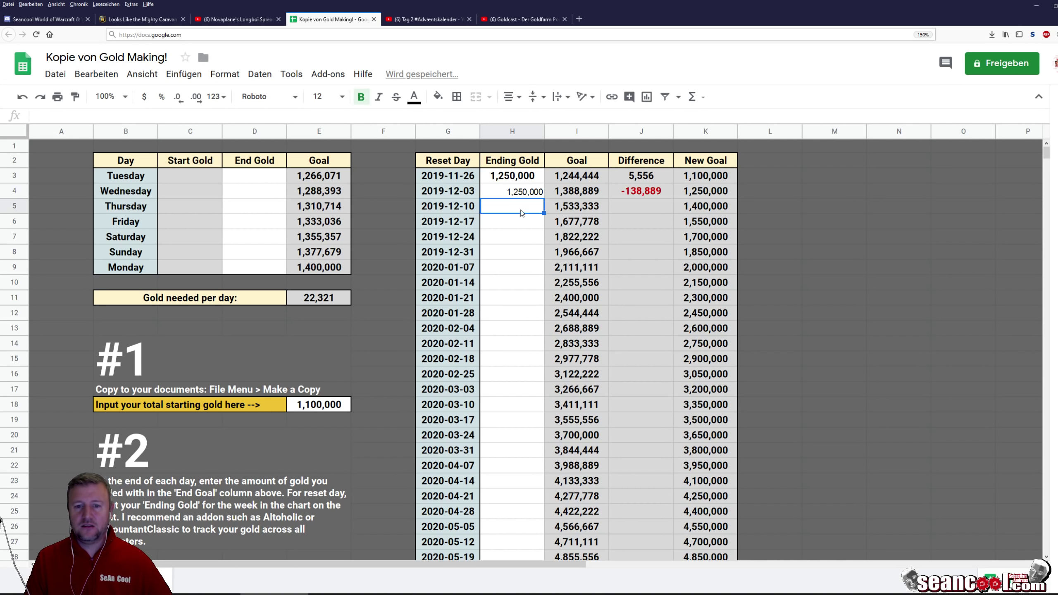
text(1,250,000)
click(519, 221)
text(1,250,000)
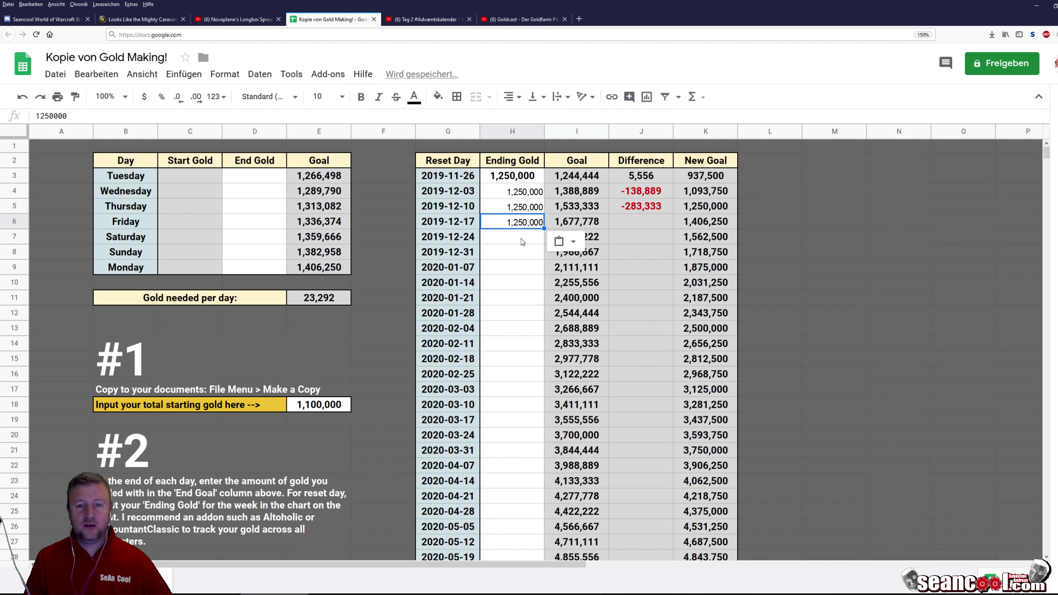
click(521, 237)
text(1,250,000)
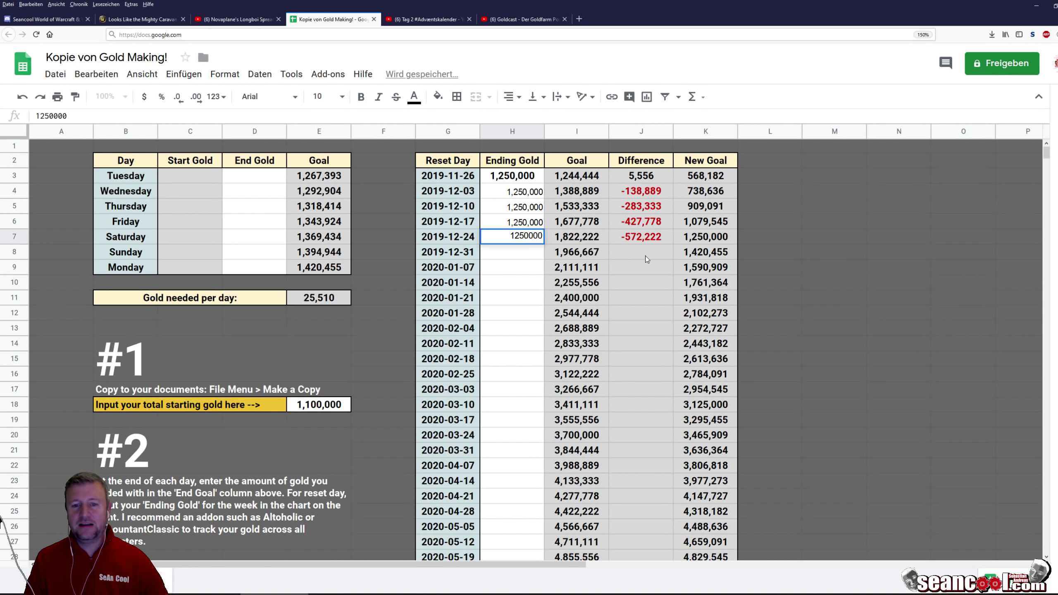
- Check the Difference formulas, then clear the 2019-12-17 and 2019-12-24 Ending Gold entries
click(638, 238)
click(626, 224)
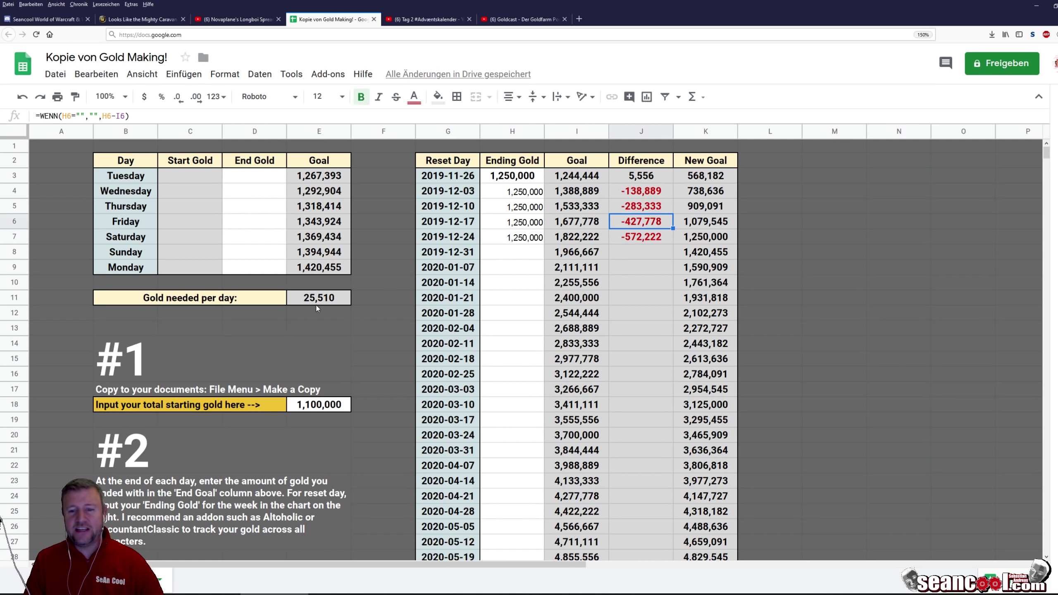
click(533, 240)
key(Delete)
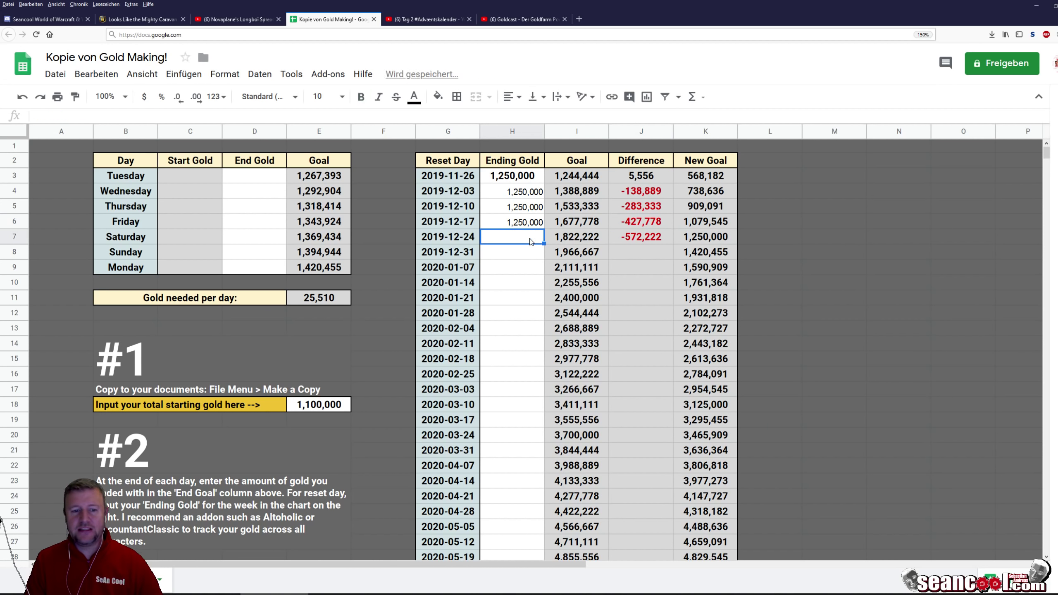
click(529, 226)
key(Delete)
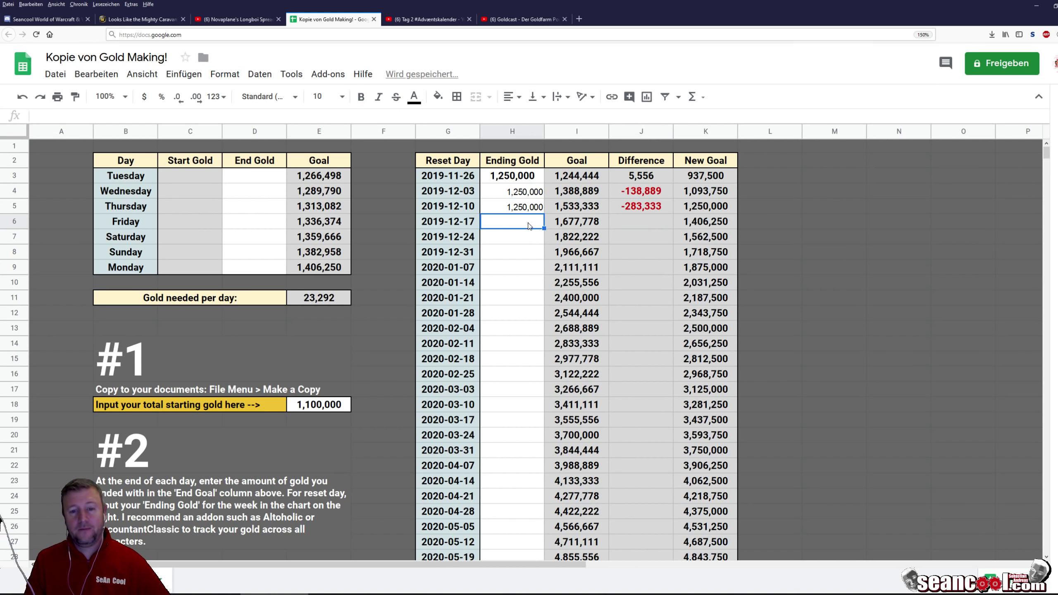
- Re-paste 1,250,000 for 2019-12-17 through 2020-01-14 and inspect the 2020-01-21 New Goal formula
text(1,250,000)
key(Down)
text(1,250,000)
key(Down)
text(1,250,000)
key(Down)
text(1,250,000)
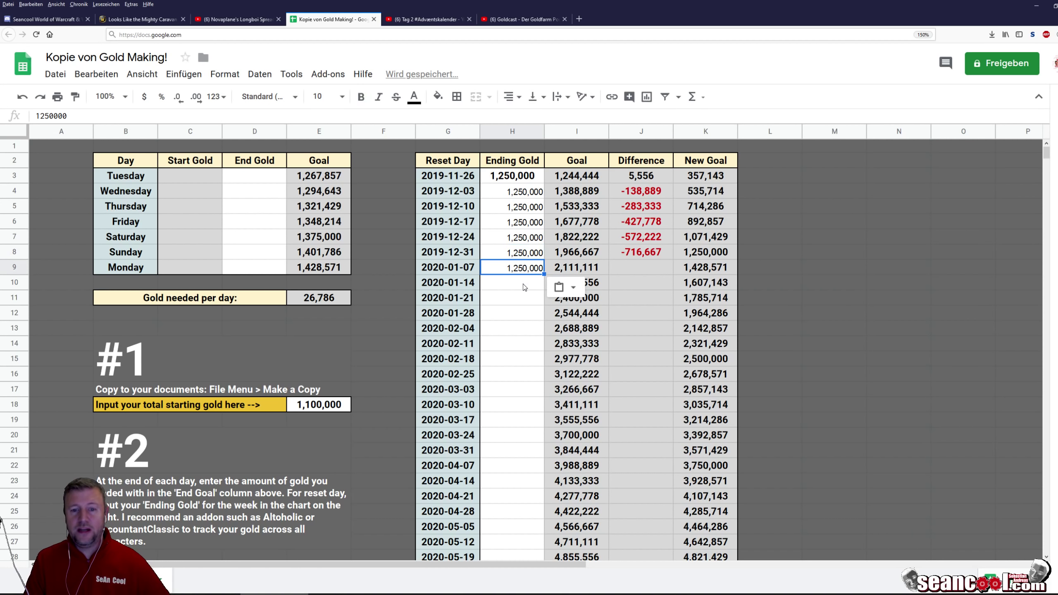
key(Down)
text(1250000)
click(633, 300)
click(688, 304)
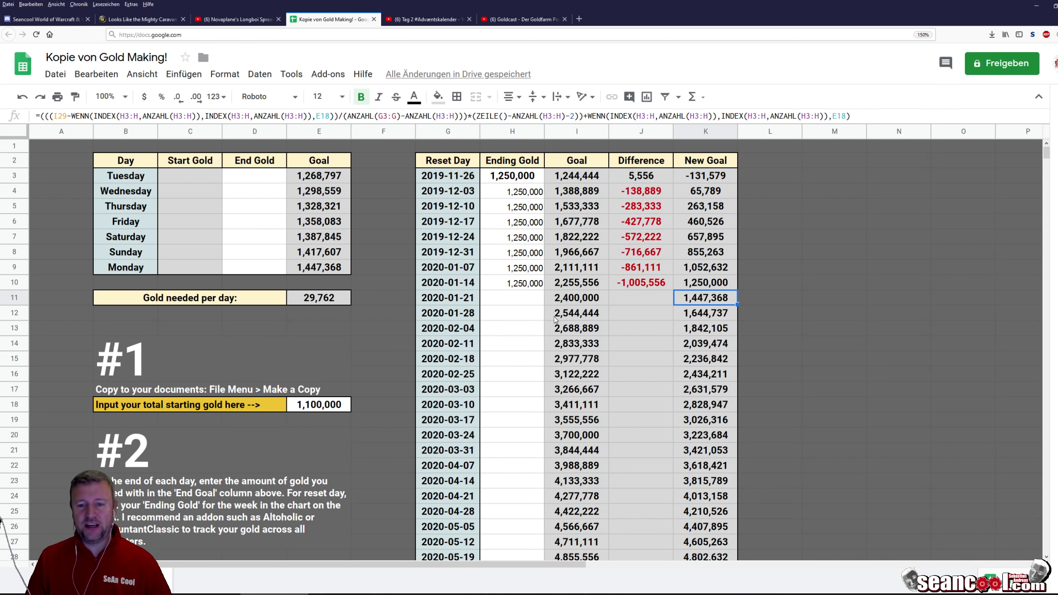
- Enter 1,300,000 as the Ending Gold for 2020-01-21
click(525, 299)
click(624, 299)
click(511, 297)
click(633, 299)
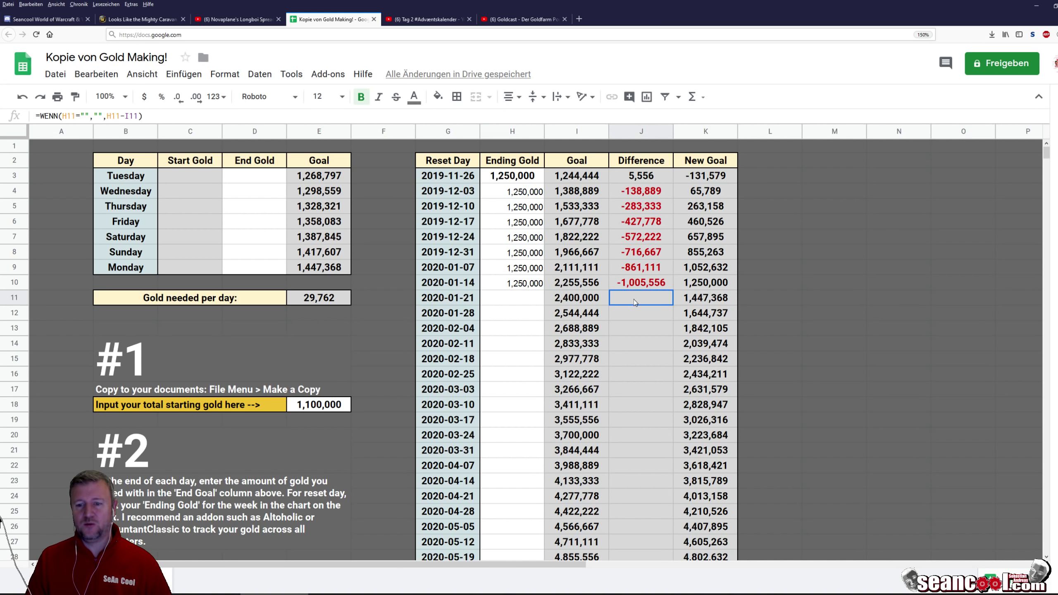
click(514, 300)
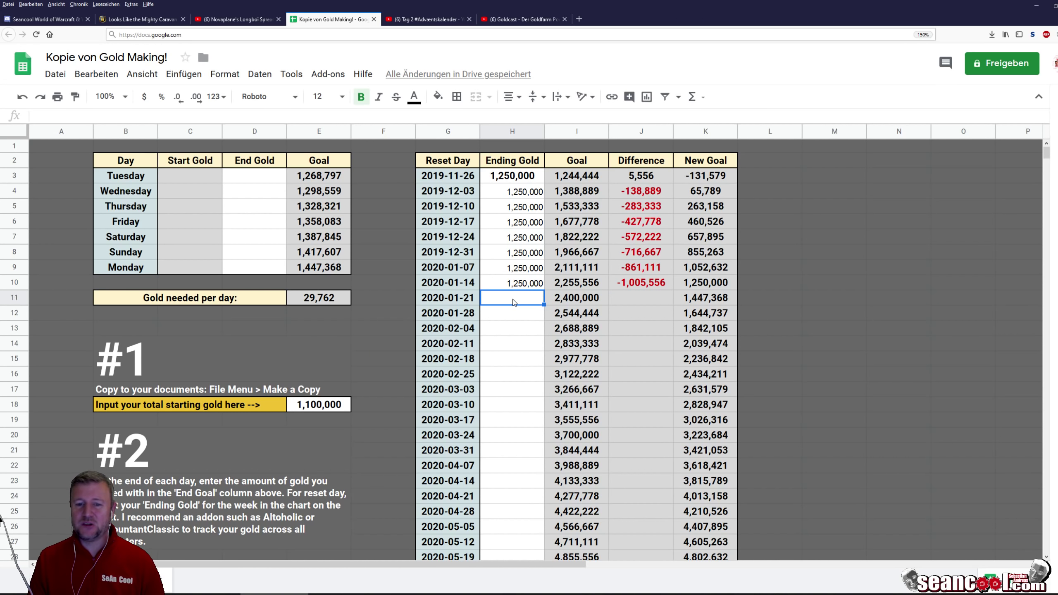
text(1,30)
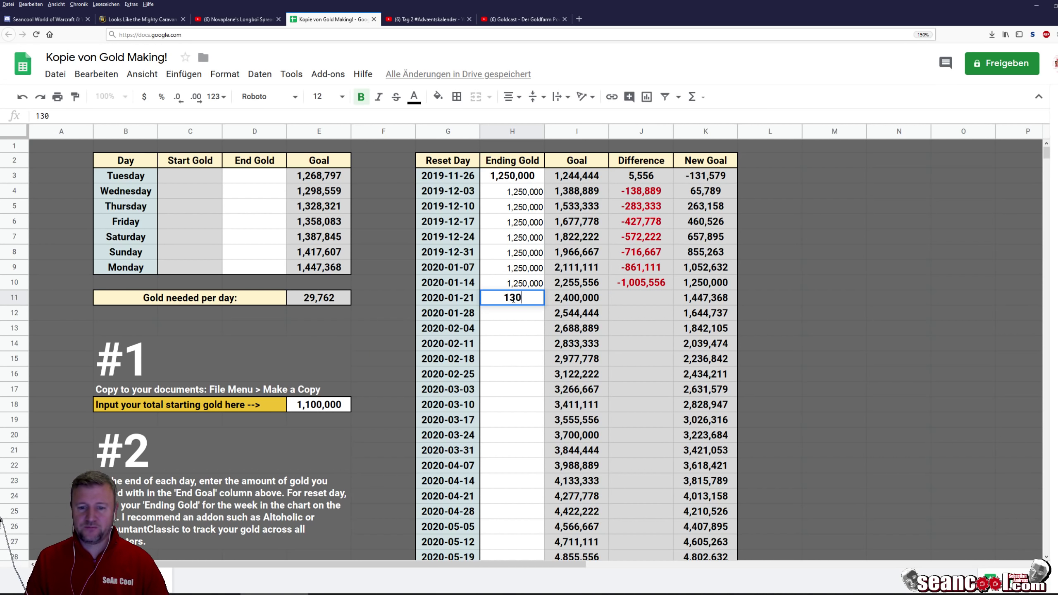
text(0,000)
key(Return)
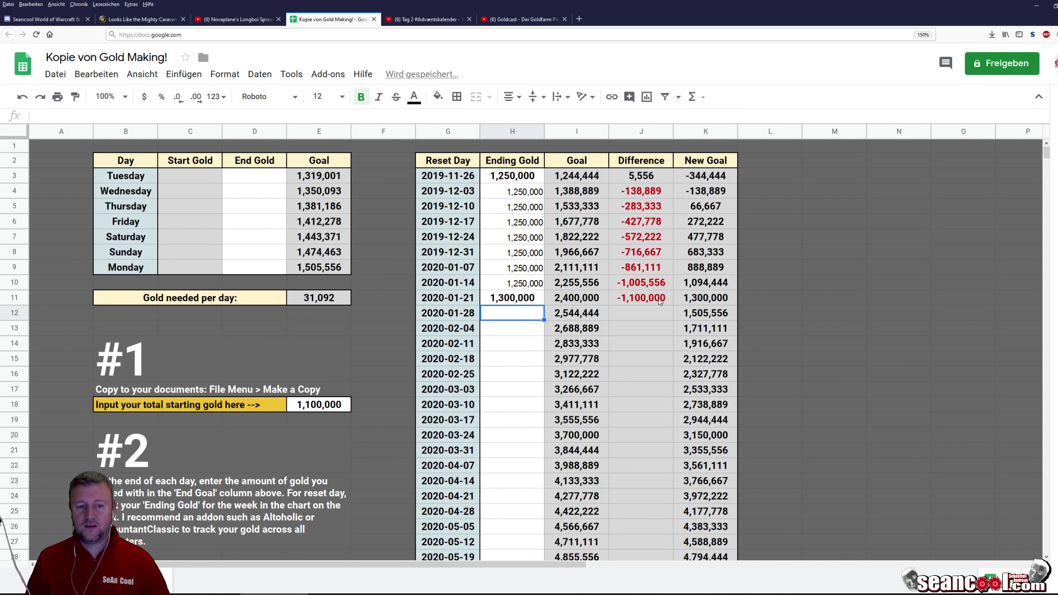
- Check the 2020-01-28 New Goal formula and enter 1,555,000 as that week's Ending Gold
key(Right)
key(Right)
click(705, 307)
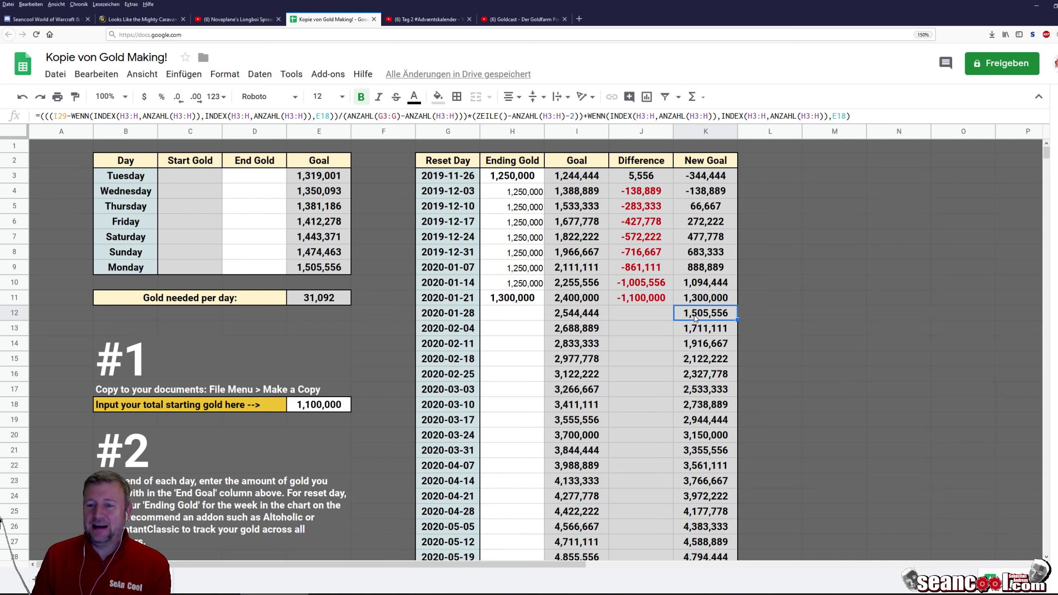
click(518, 316)
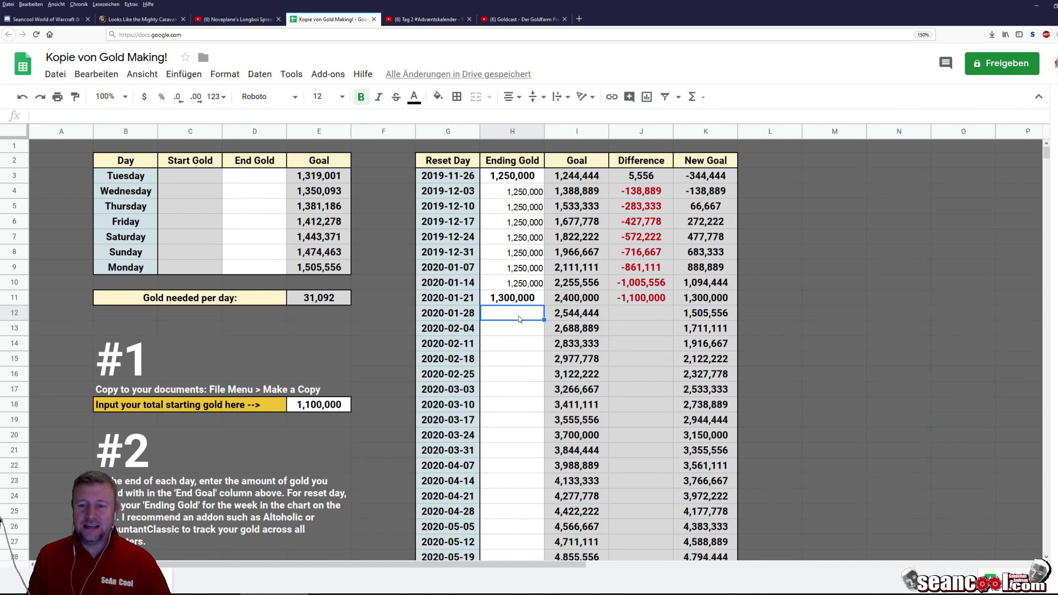
text(1,55)
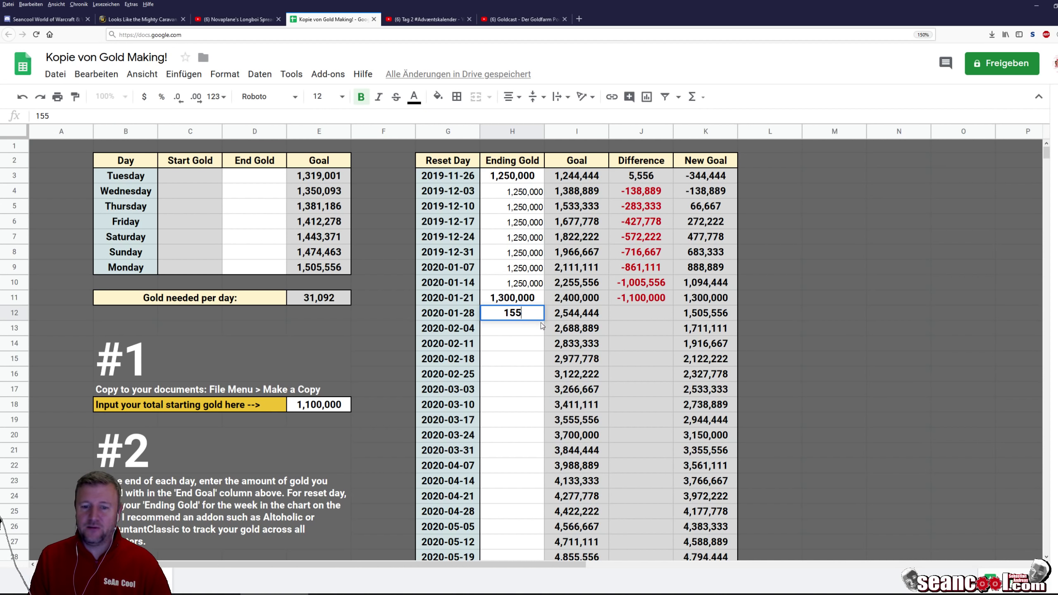
text(5,000)
key(Return)
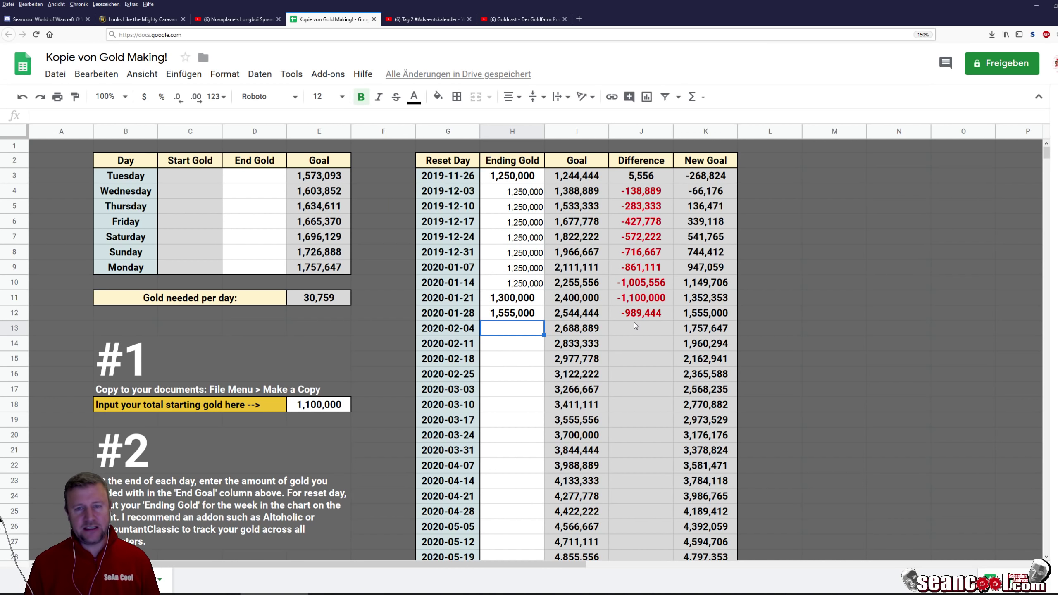
- Compare with the spreadsheet explainer video, then return to the Gold Making sheet copy
scroll(668, 241, down, 1)
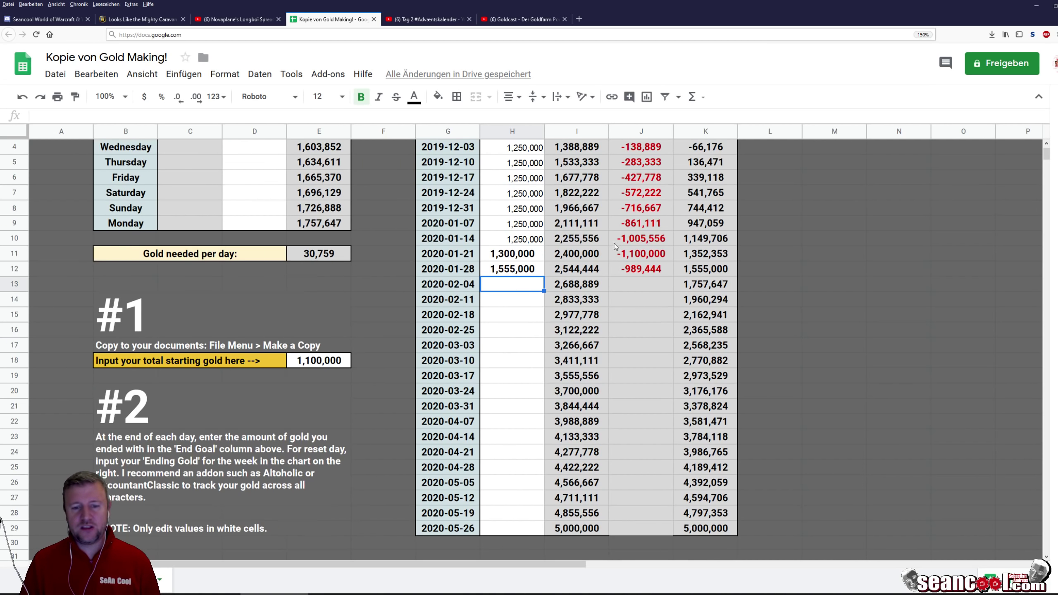
click(235, 19)
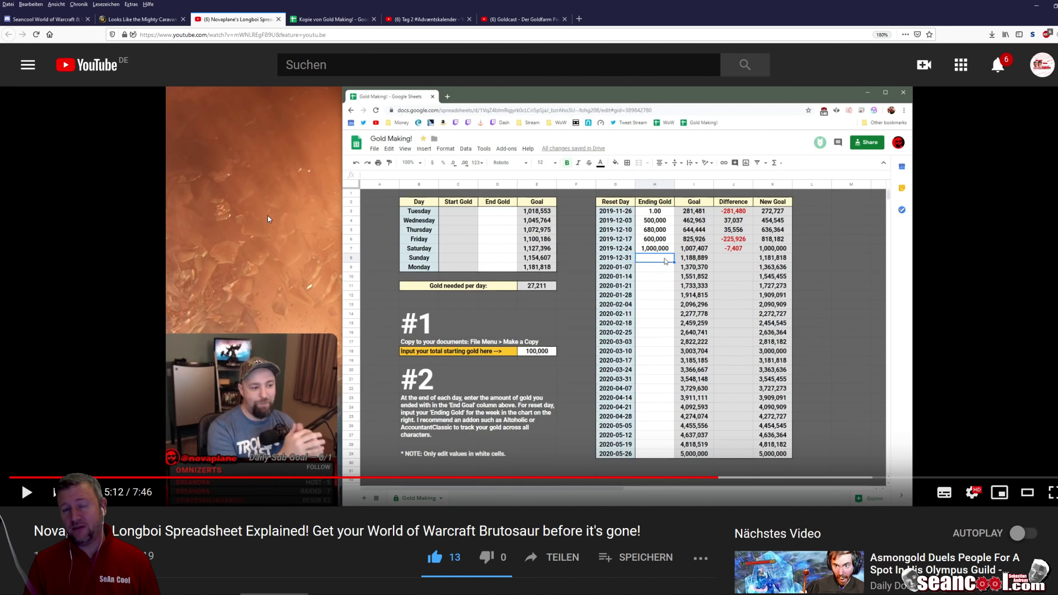
click(333, 19)
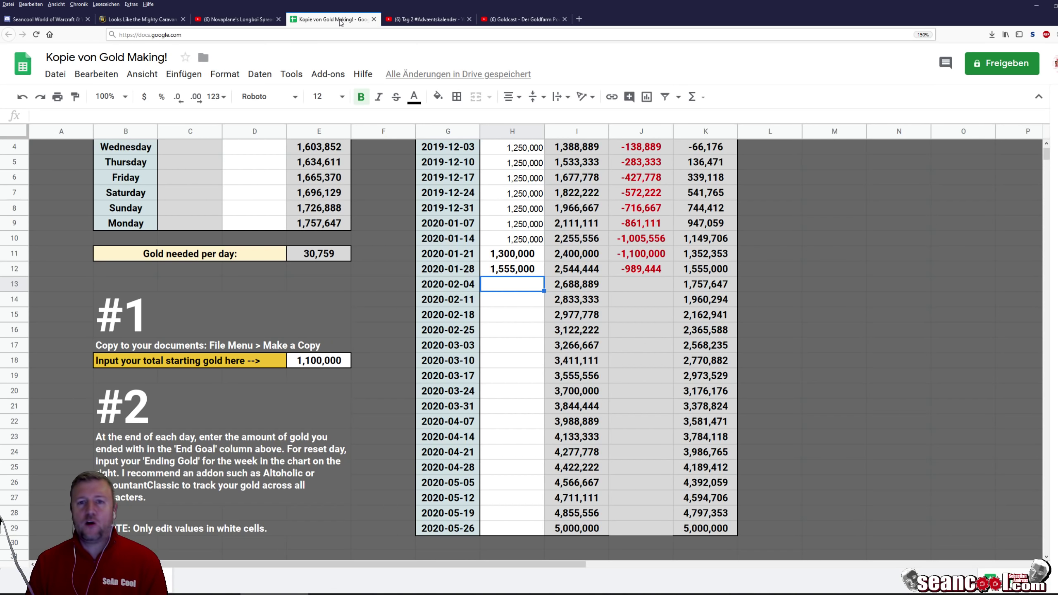
click(444, 21)
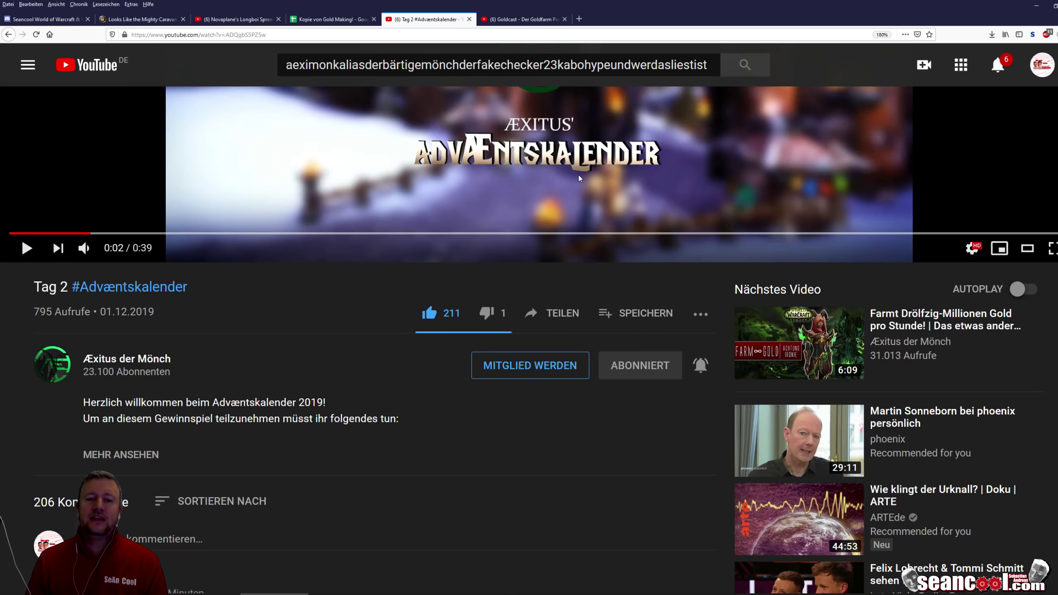
scroll(590, 185, down, 5)
scroll(590, 185, up, 7)
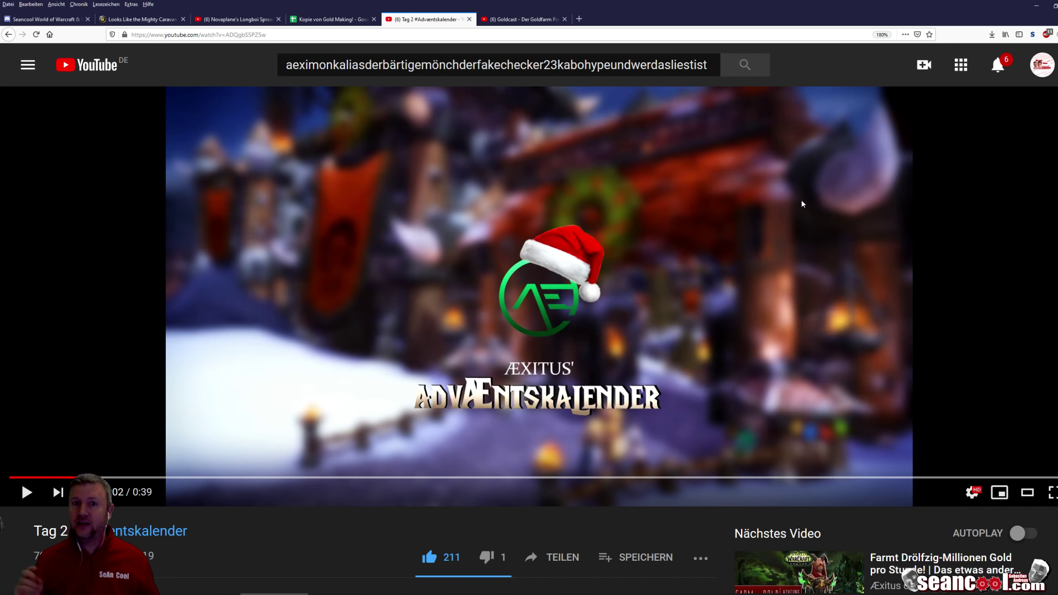
scroll(379, 423, down, 4)
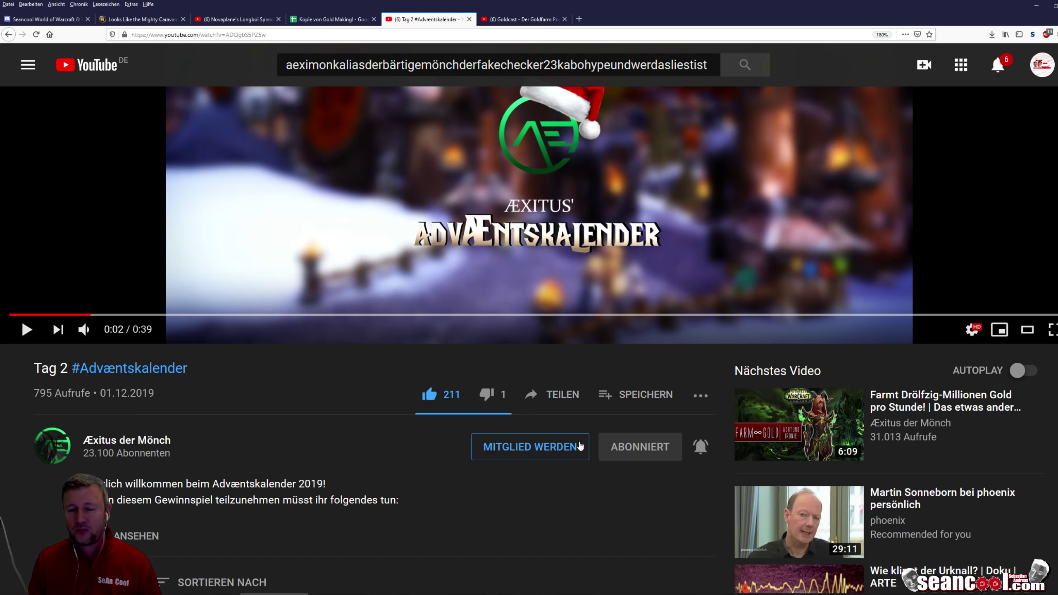
scroll(583, 417, up, 4)
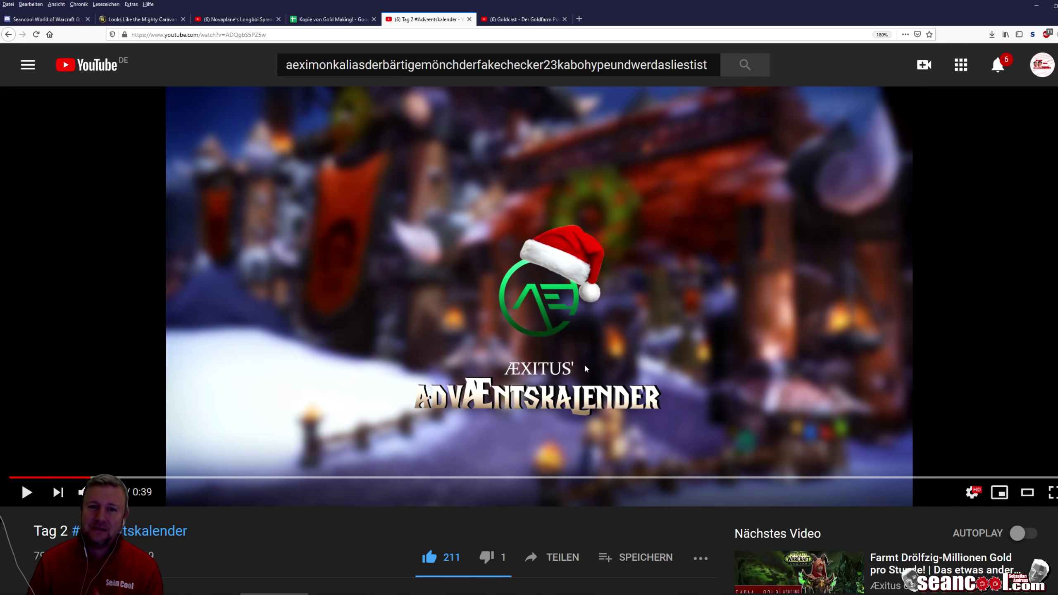
click(353, 20)
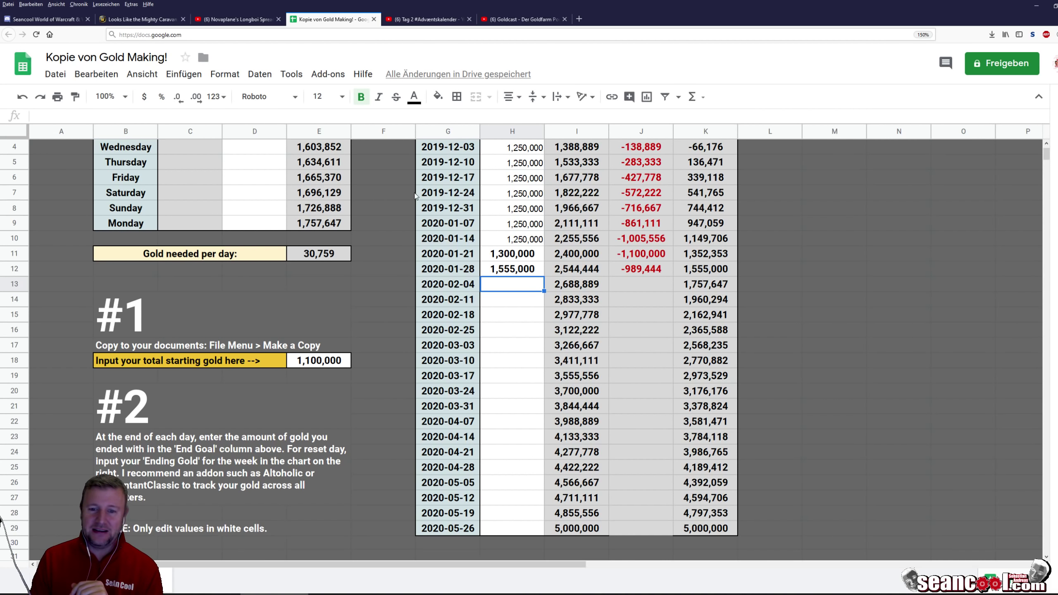
- Inspect the formula behind the gold needed per day
scroll(496, 441, down, 1)
scroll(495, 442, down, 1)
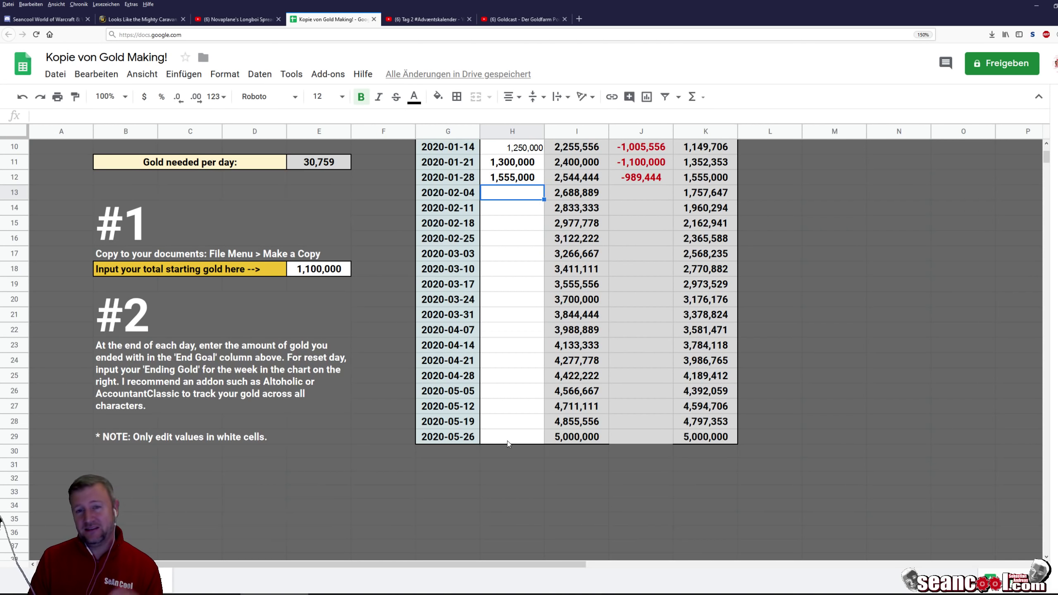
scroll(508, 441, up, 1)
scroll(508, 441, up, 1)
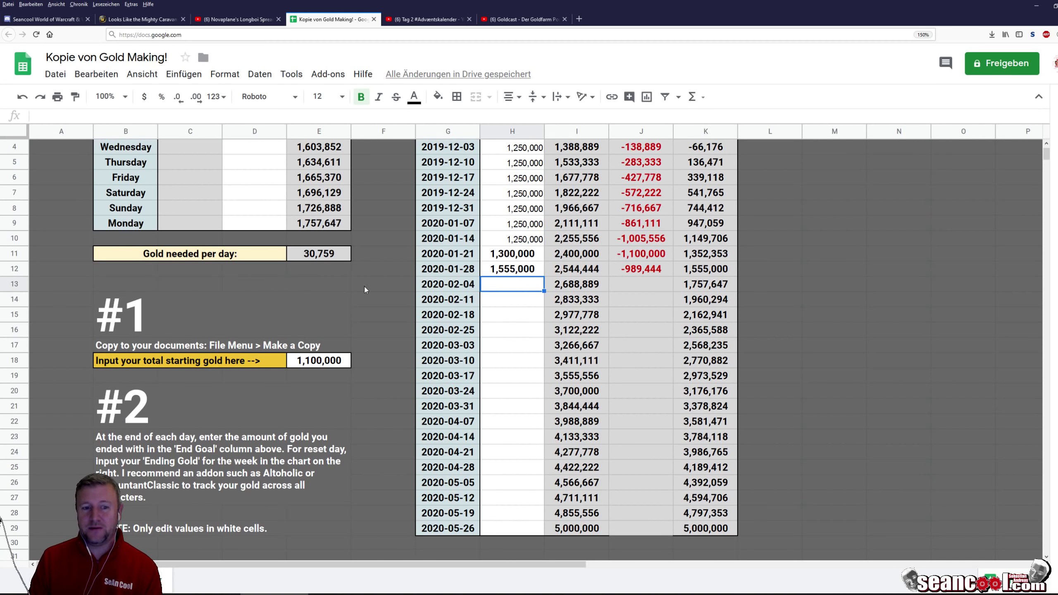
scroll(364, 286, up, 1)
click(324, 299)
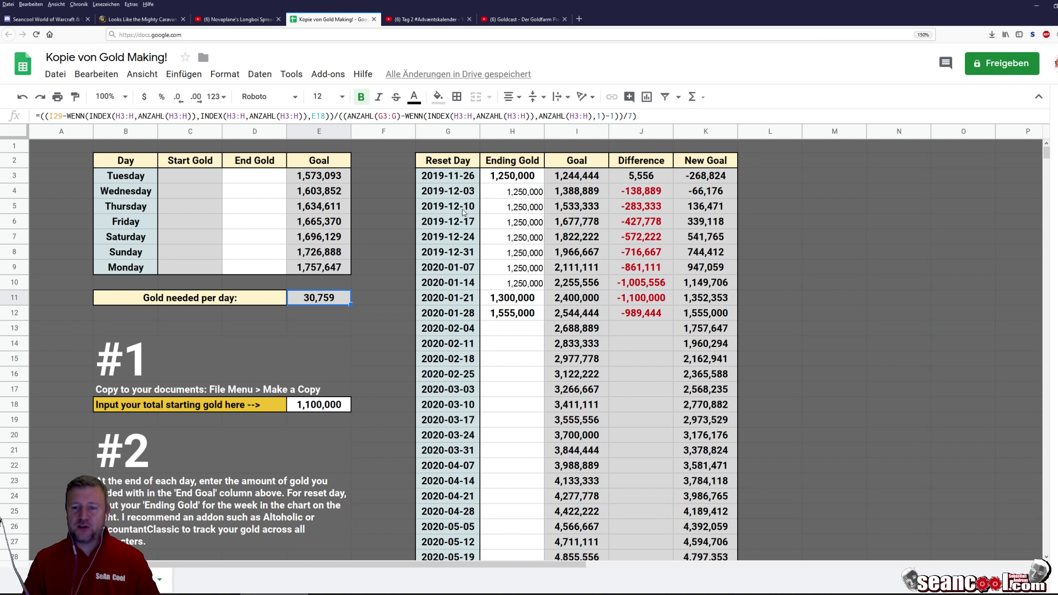
- Delete each filled Ending Gold cell in column H, from the latest week up to the first
click(514, 313)
key(Delete)
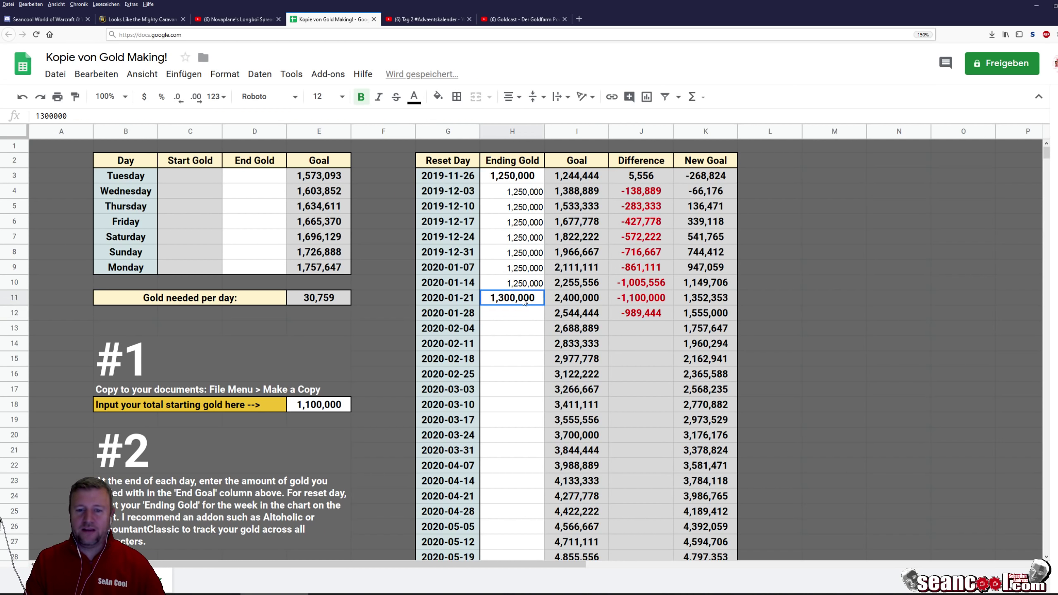
click(517, 299)
key(Delete)
click(526, 280)
key(Delete)
click(526, 267)
key(Delete)
click(523, 238)
key(Delete)
click(521, 221)
key(Delete)
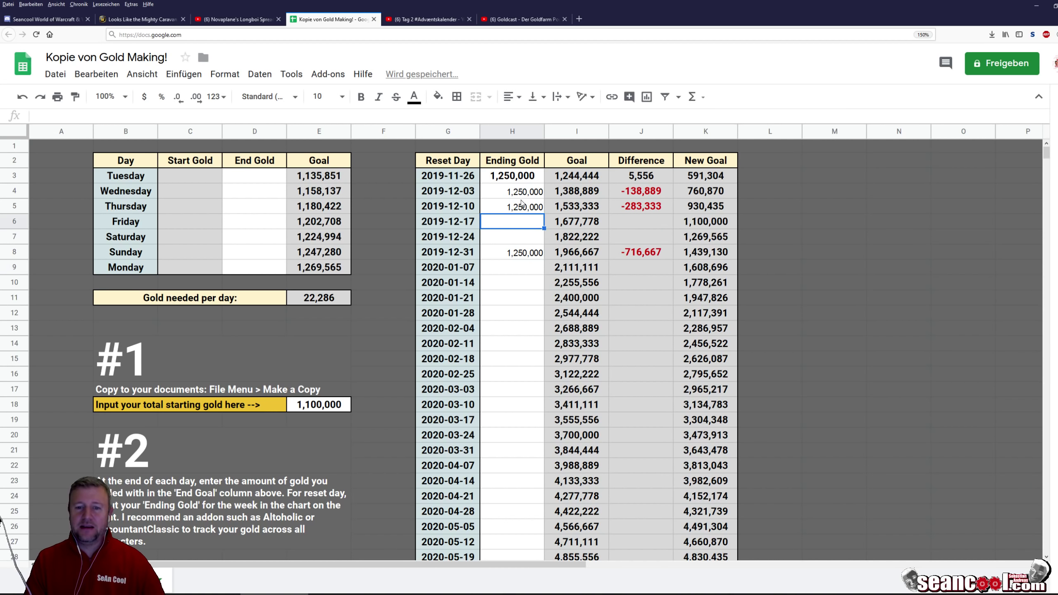
key(Delete)
click(522, 207)
key(Delete)
click(524, 177)
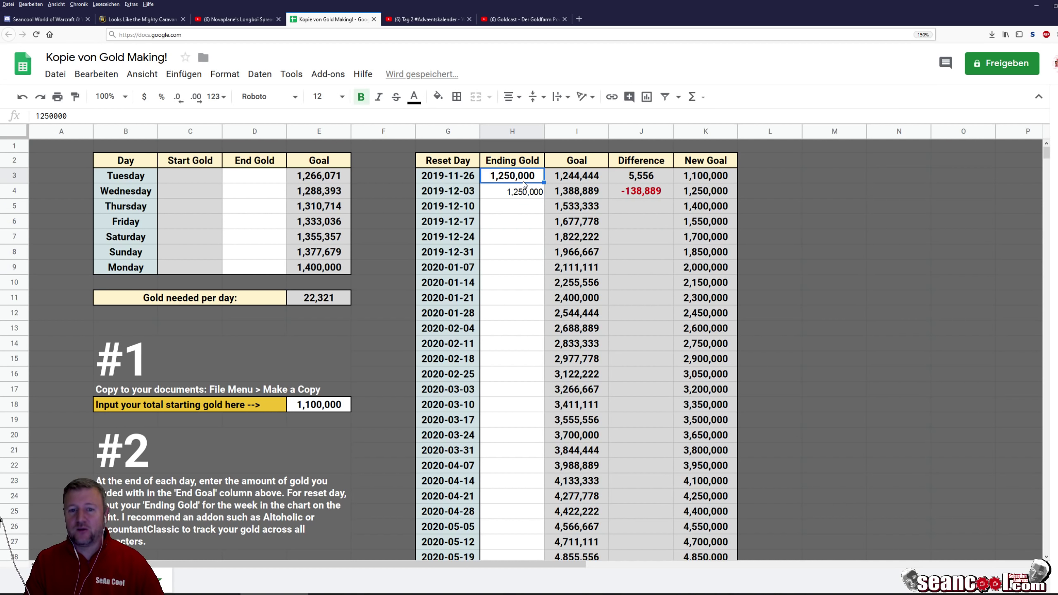
key(Delete)
click(525, 192)
key(Delete)
- Change the total starting gold from 1,100,000 to 50
click(337, 404)
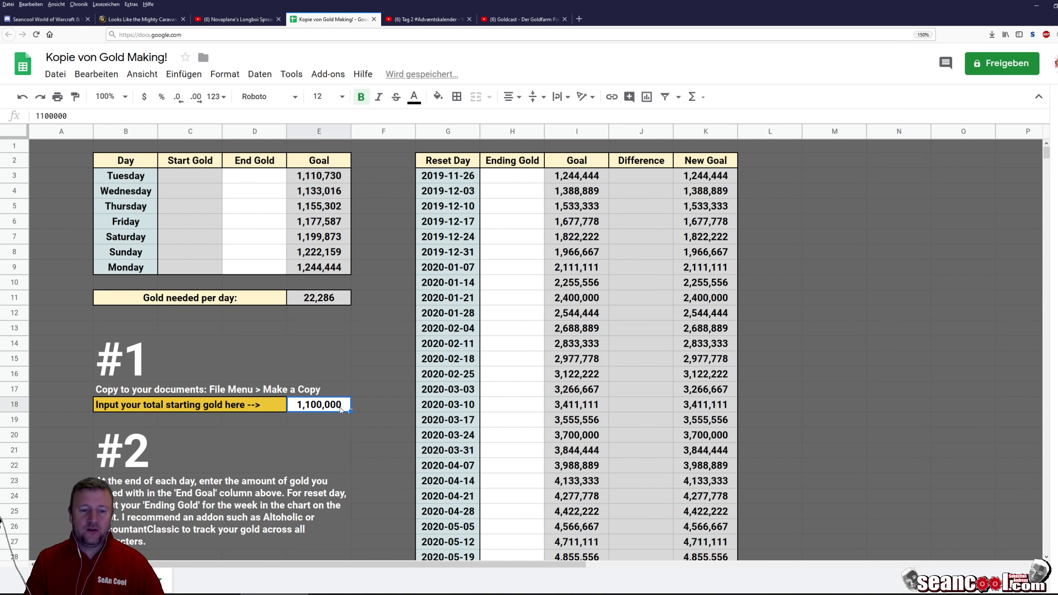
double_click(50, 116)
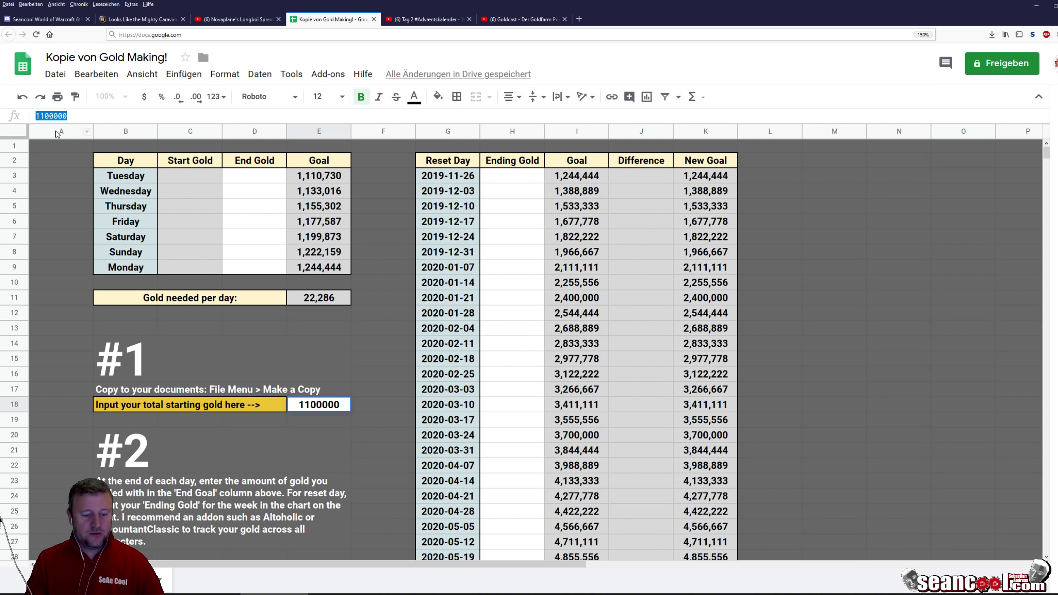
text(50)
key(Return)
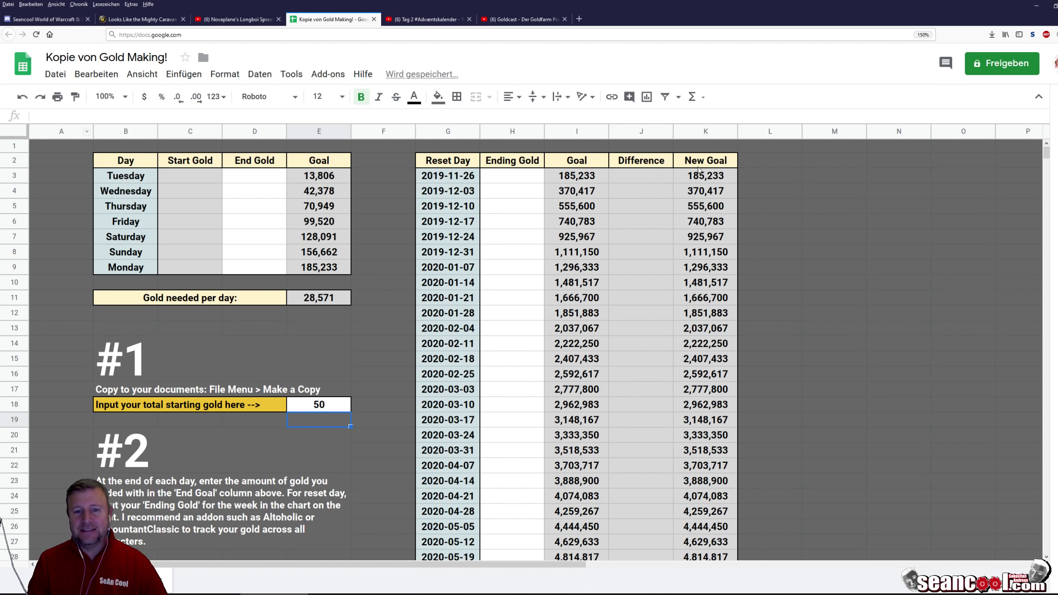
- Enter Ending Gold of 98,000, 129,000 and 200,000 for the first three weeks
click(511, 180)
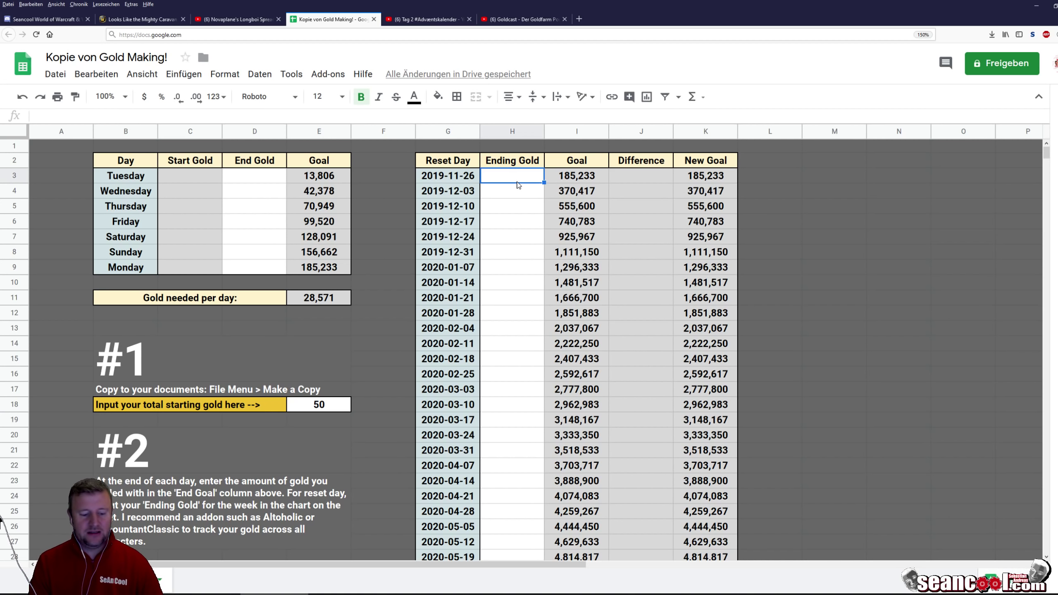
text(98,000)
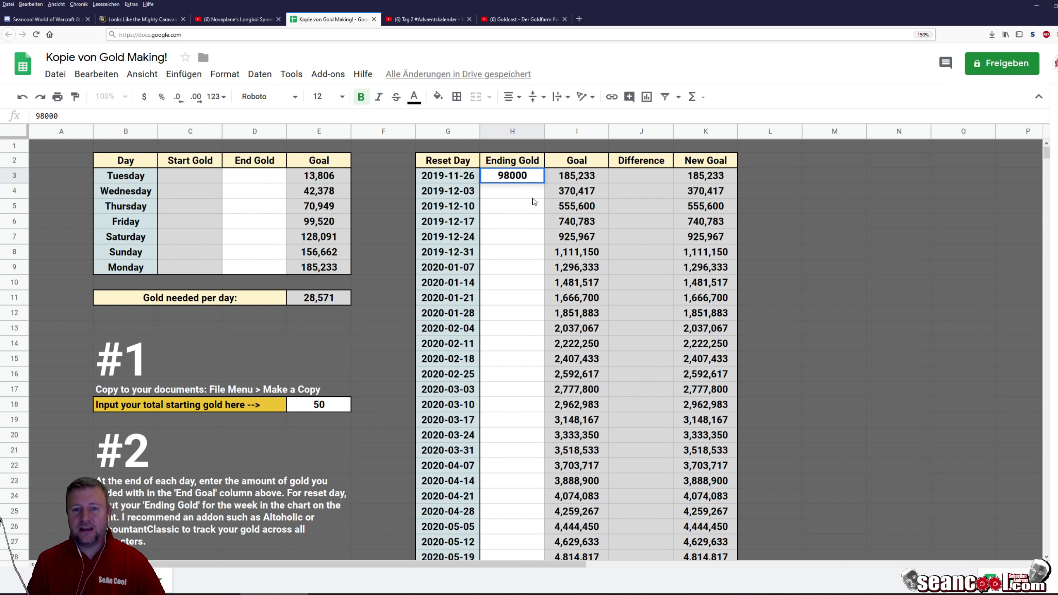
key(Return)
text(12)
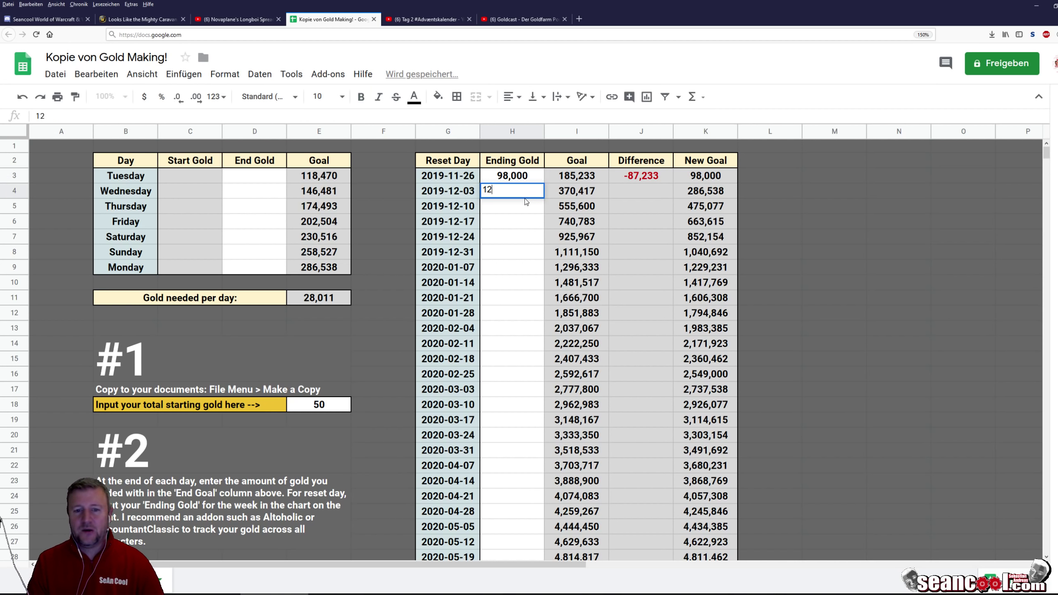
text(9000)
key(Return)
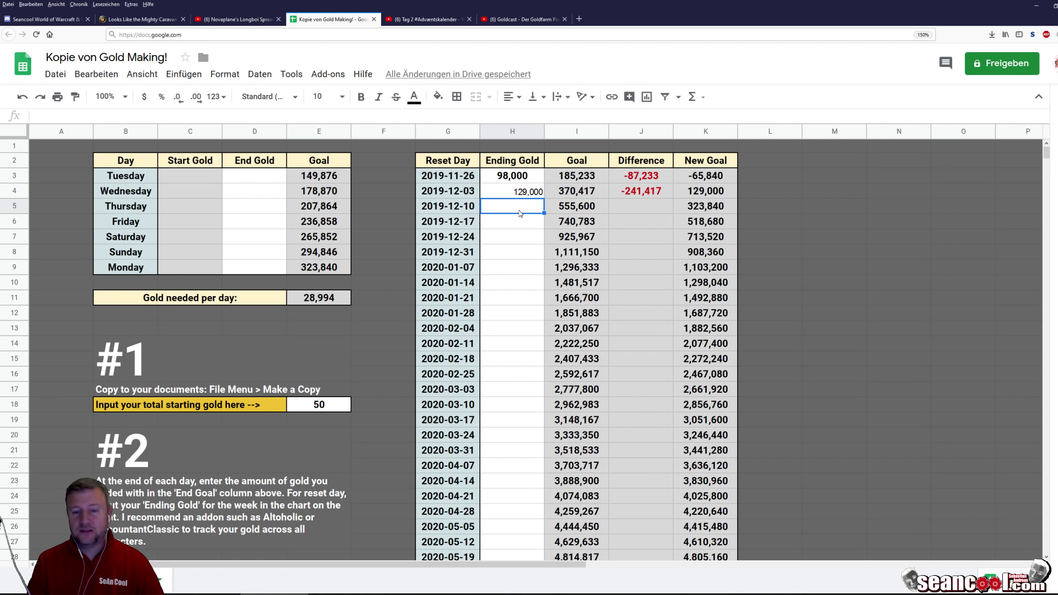
text(200000)
key(Return)
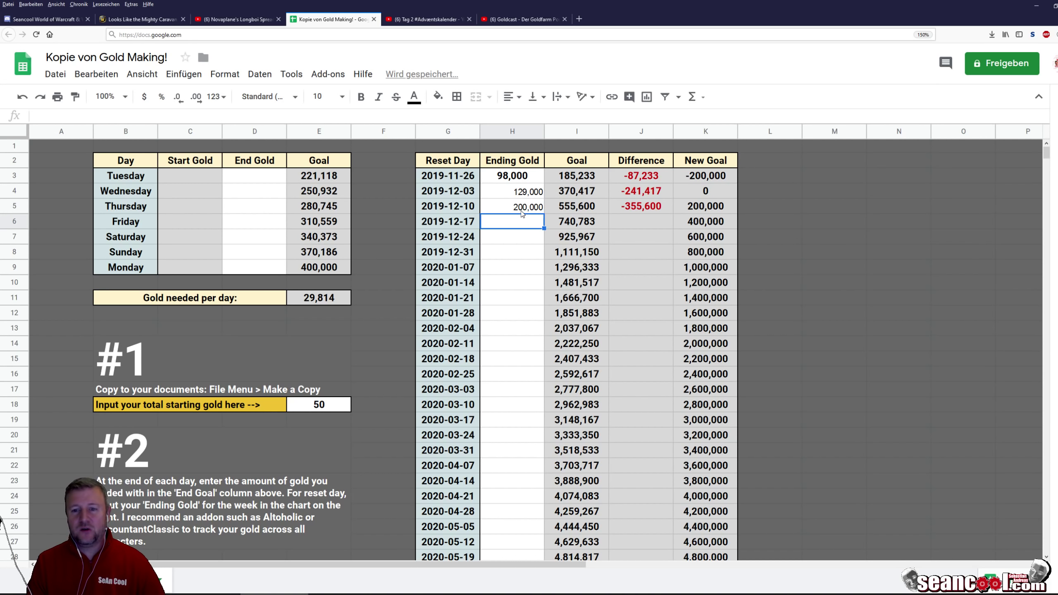
click(651, 201)
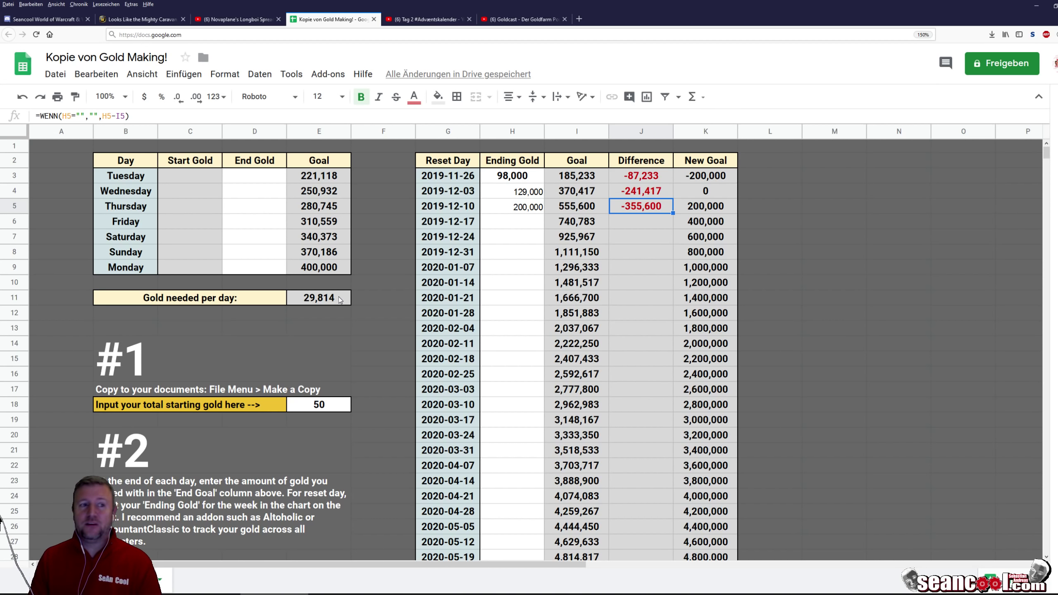
- Switch to the Seancool World of Warcraft & WoW Classic Community Discord invite tab
click(42, 19)
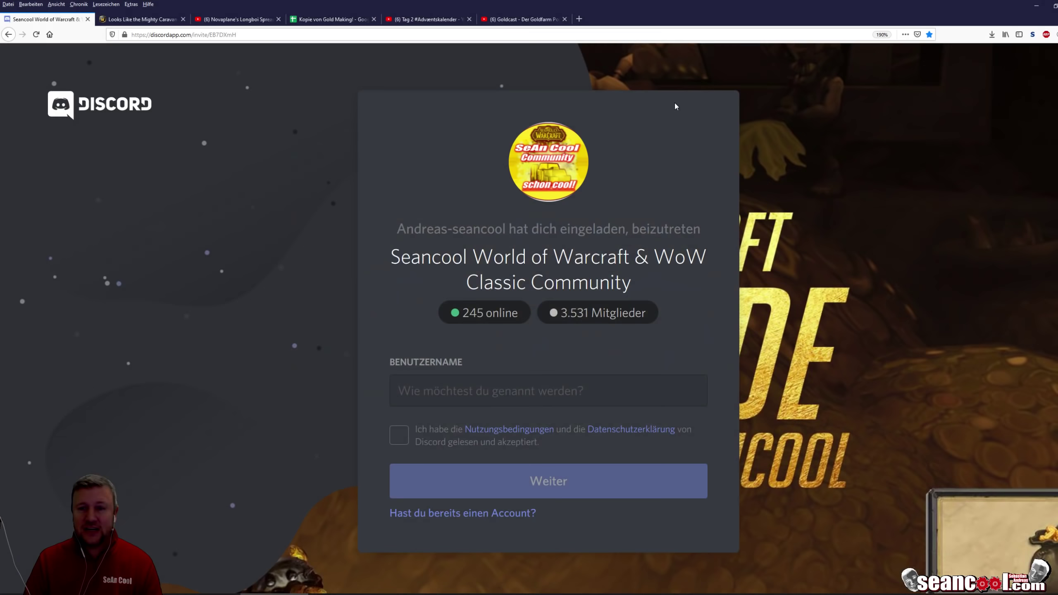
- Switch to the Goldcast Ep01 podcast video on YouTube
click(517, 21)
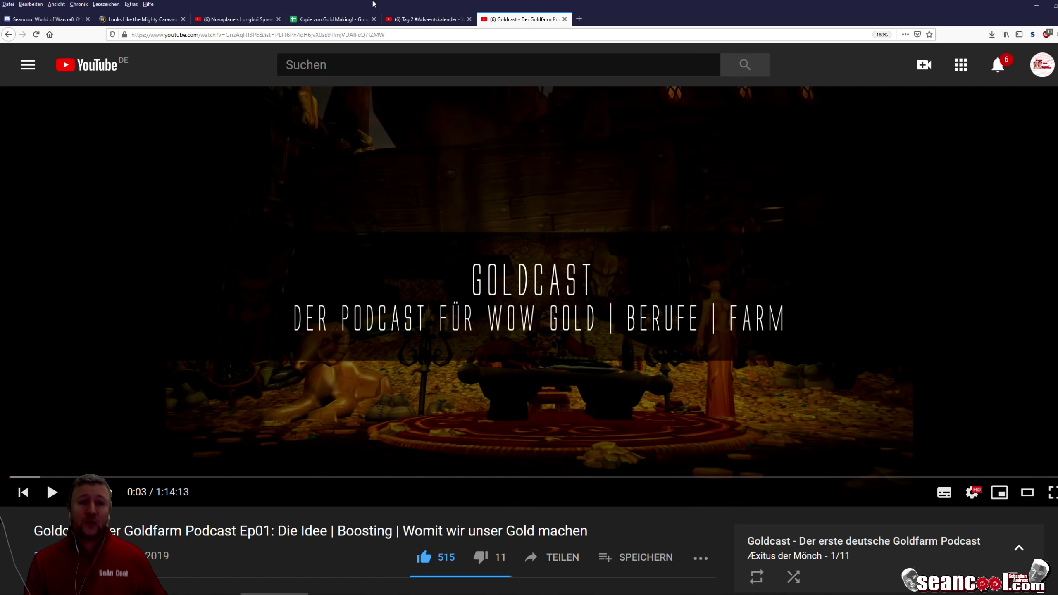
- Glance at the spreadsheet, then open the Blizzard forum thread about the Mighty Caravan Brutosaur
click(339, 18)
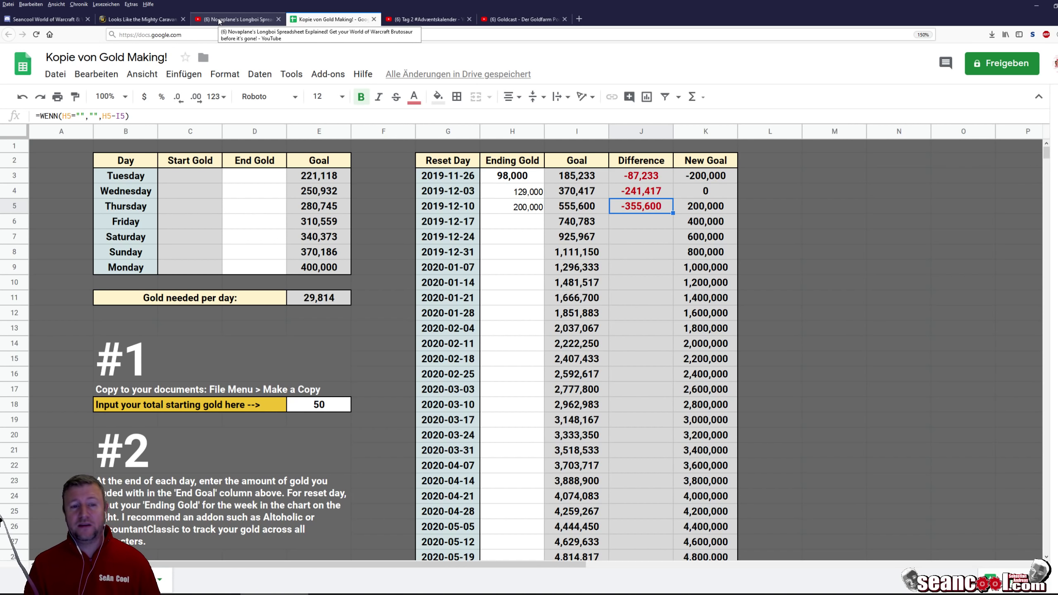
click(167, 20)
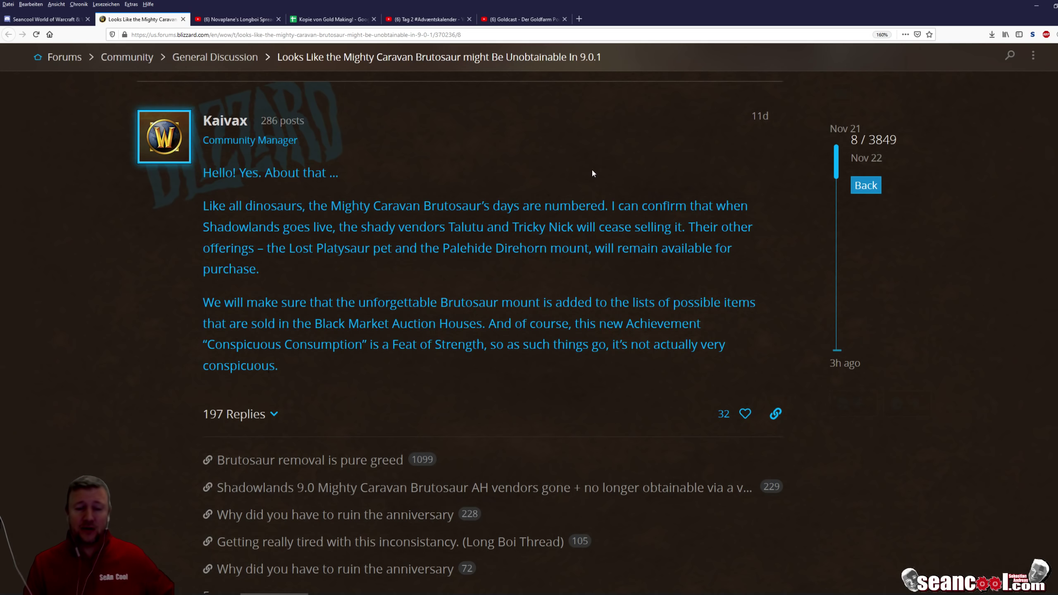
drag(313, 206, 527, 206)
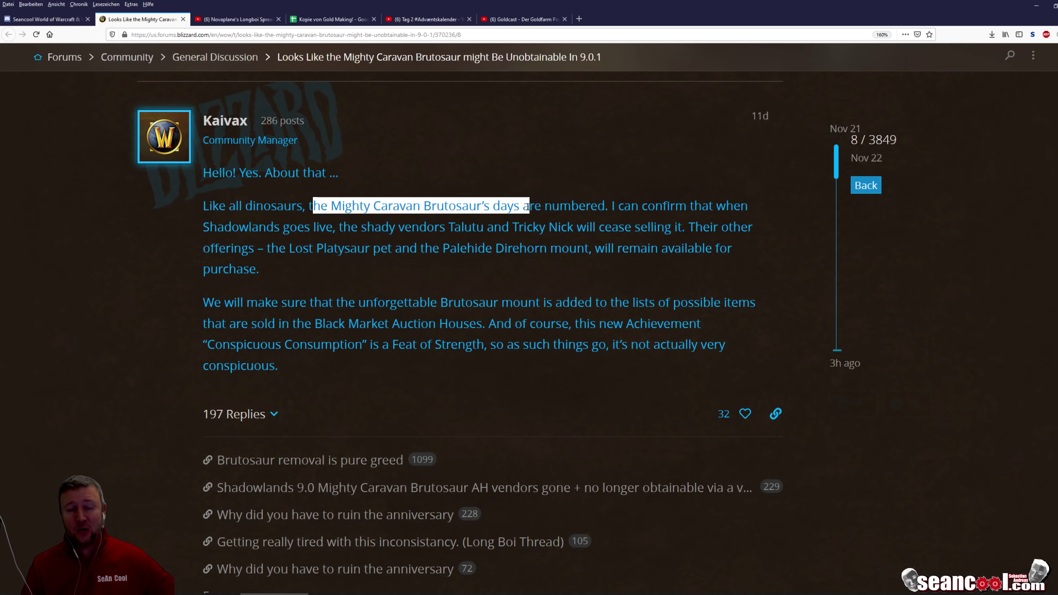
double_click(461, 324)
click(460, 324)
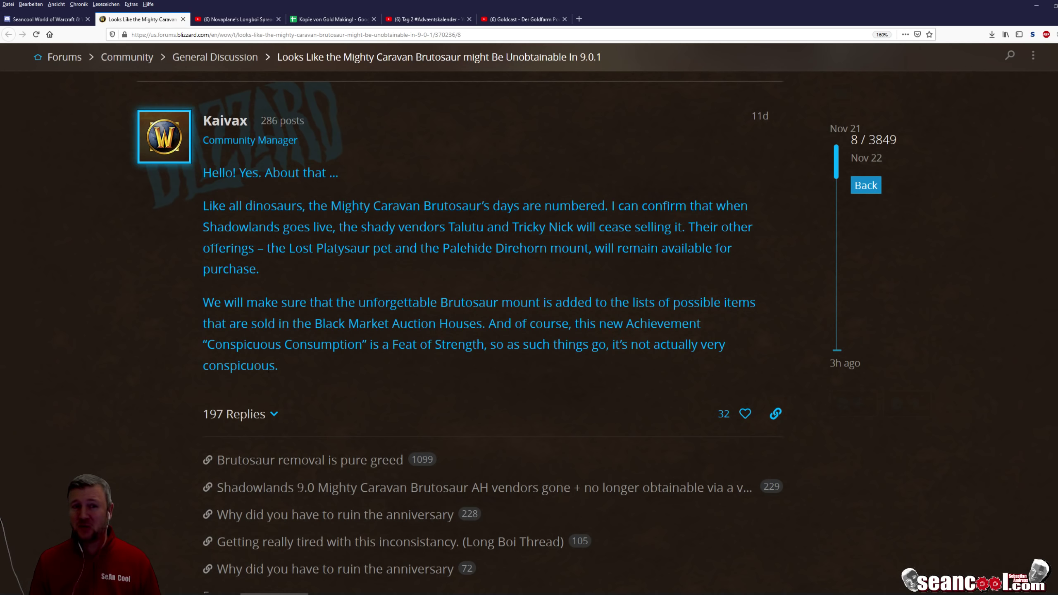
- Scroll the gold-making copy back to row 1, then switch to the Novaplane Longboi explainer video
click(331, 19)
scroll(520, 416, down, 3)
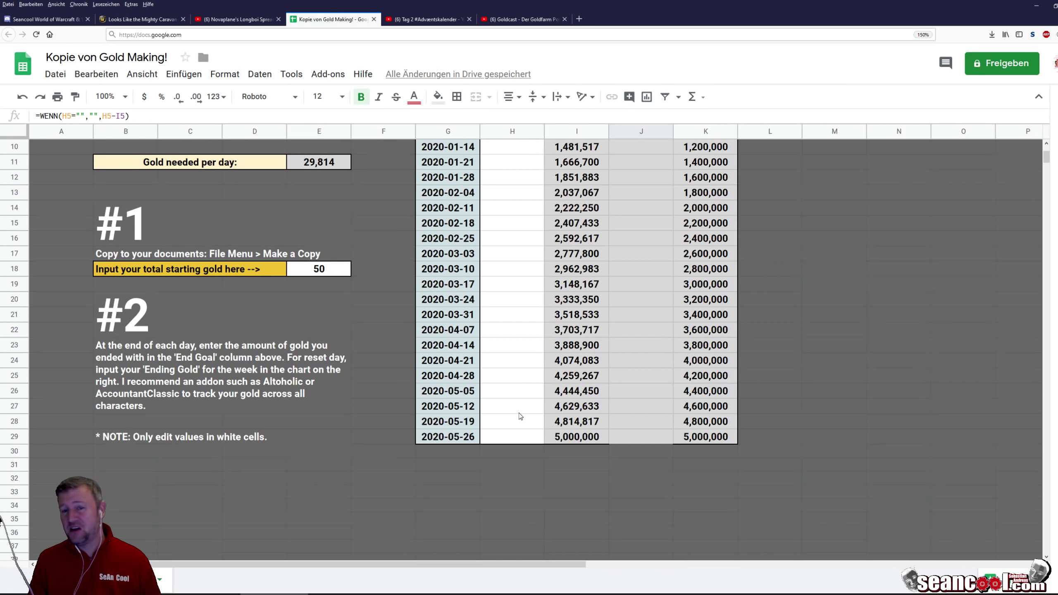
scroll(521, 416, up, 1)
scroll(520, 416, up, 1)
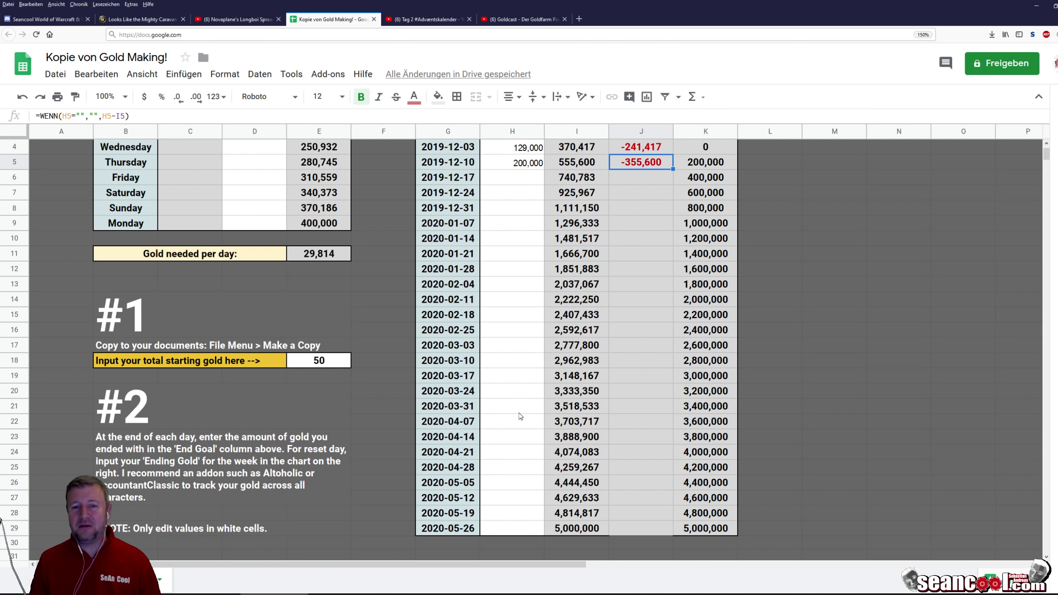
scroll(519, 413, up, 1)
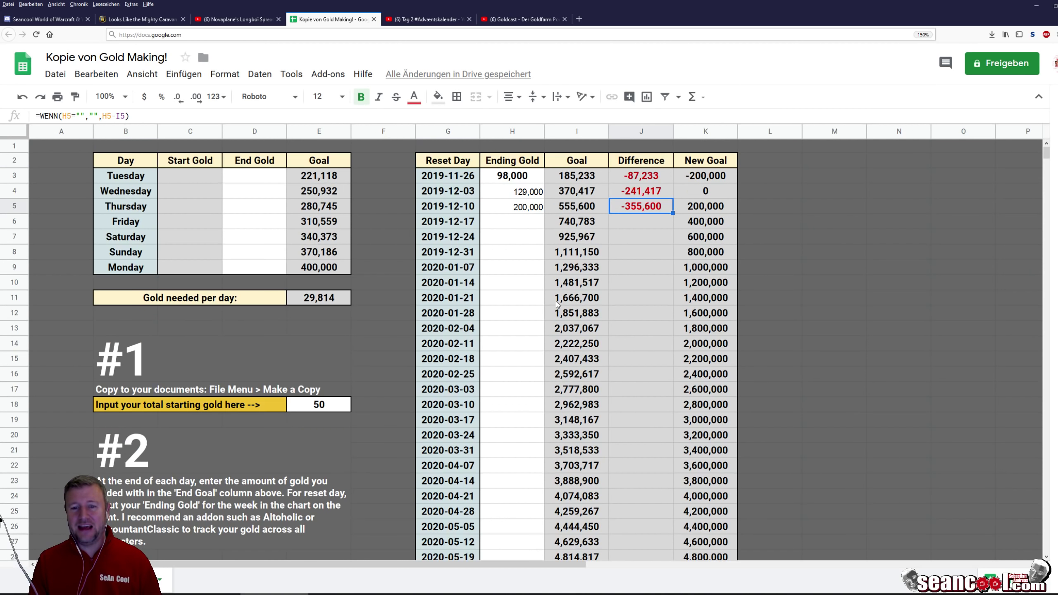
click(246, 21)
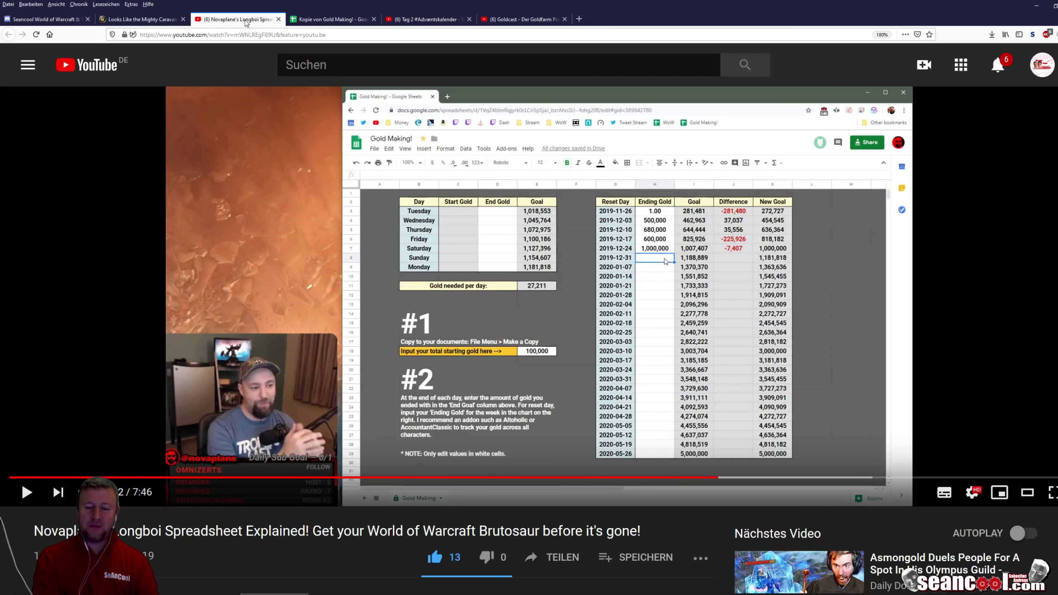